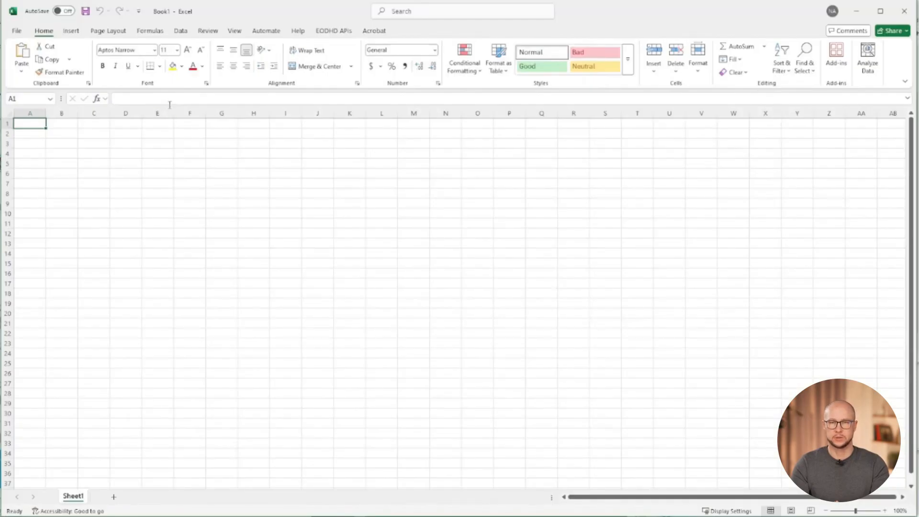
# Open the EODHD add-in settings and copy the API token from the account dashboard on the EODHD website.
pyautogui.click(326, 29)
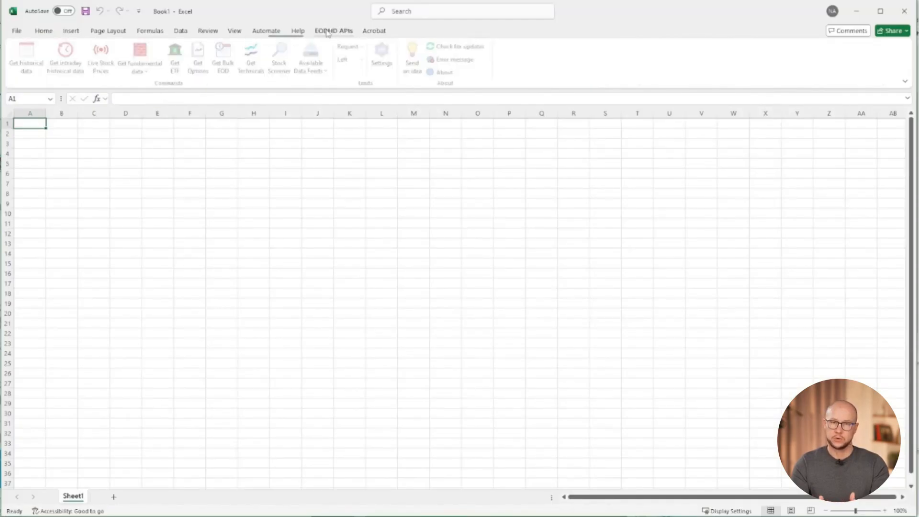
pyautogui.click(386, 59)
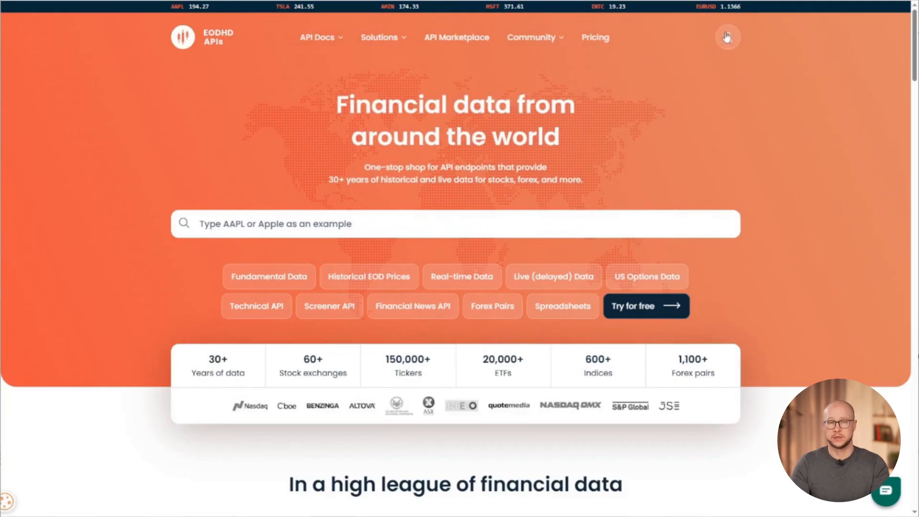
pyautogui.click(727, 37)
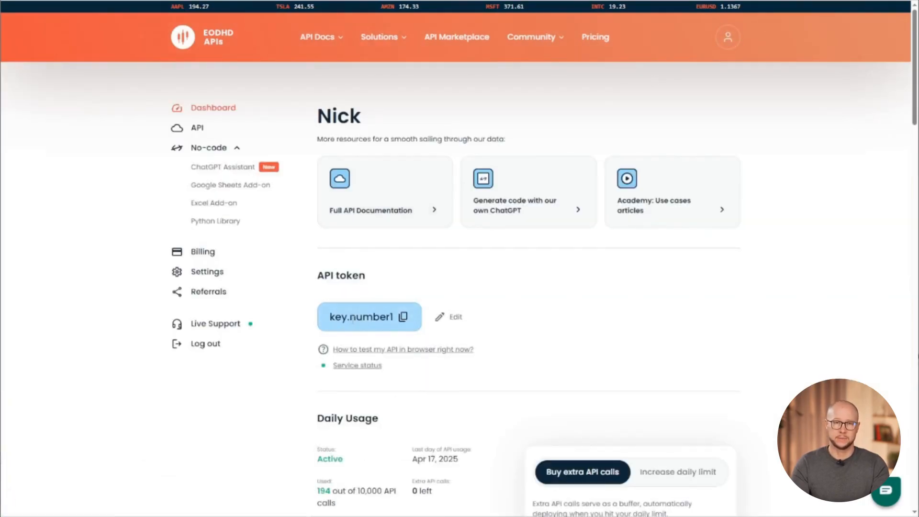
pyautogui.click(404, 320)
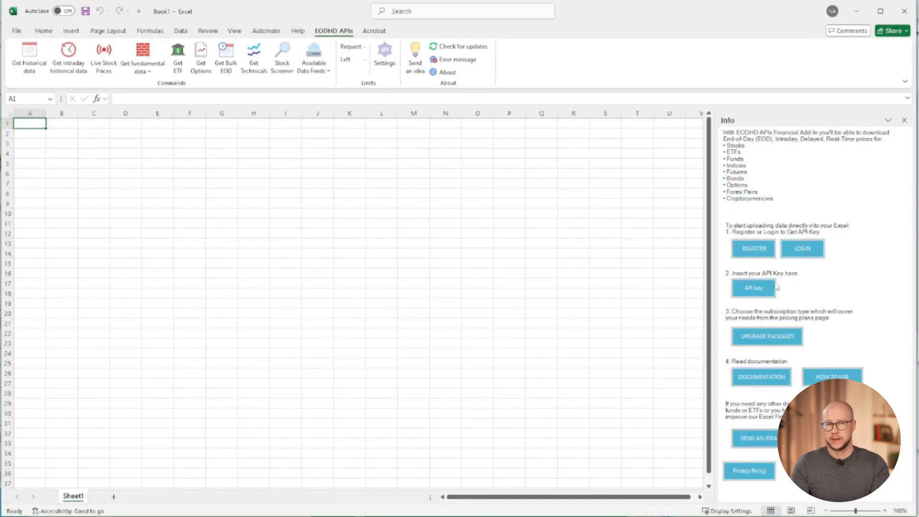
# Back in Excel, paste the API key into the add-in's API key dialog and save it.
pyautogui.click(753, 289)
pyautogui.moveTo(87, 0); pyautogui.dragTo(291, 210)
pyautogui.click(354, 256)
pyautogui.click(447, 257)
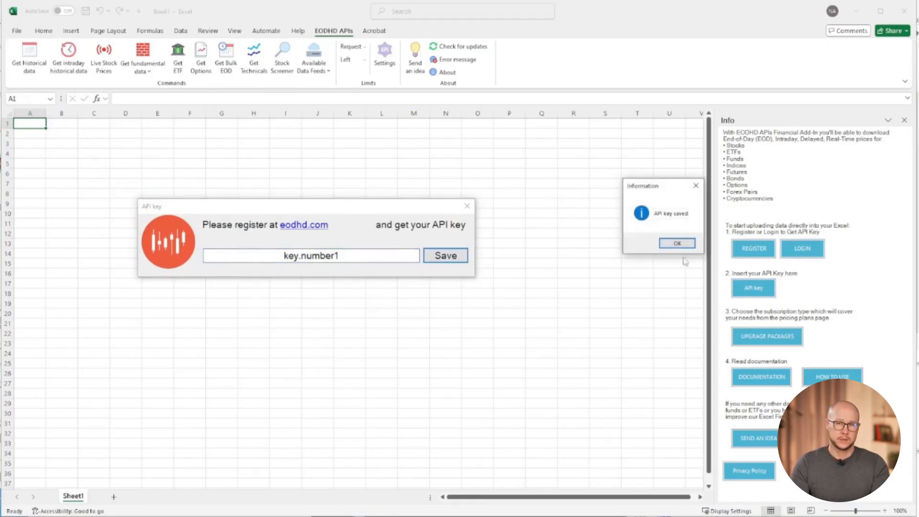
pyautogui.click(676, 243)
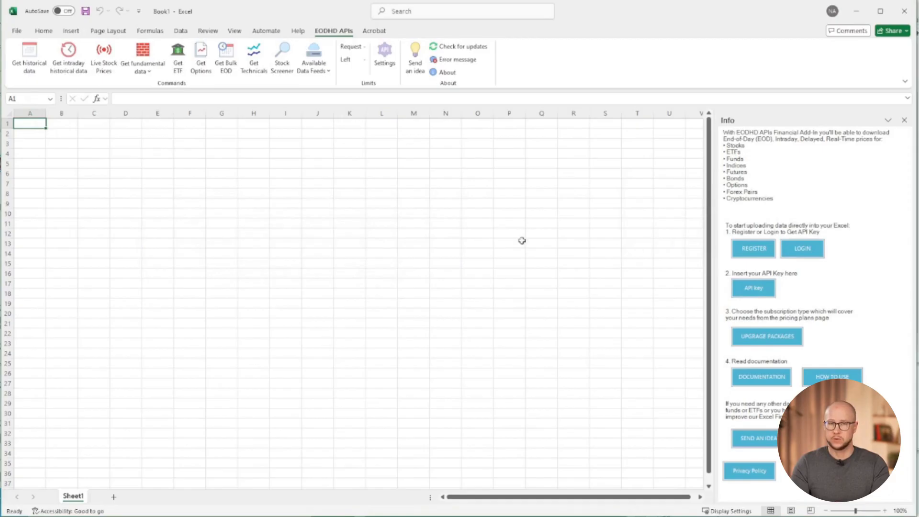
# Load the daily historical data for AA.US starting from December 1, 1994, and close the Info pane.
pyautogui.click(38, 67)
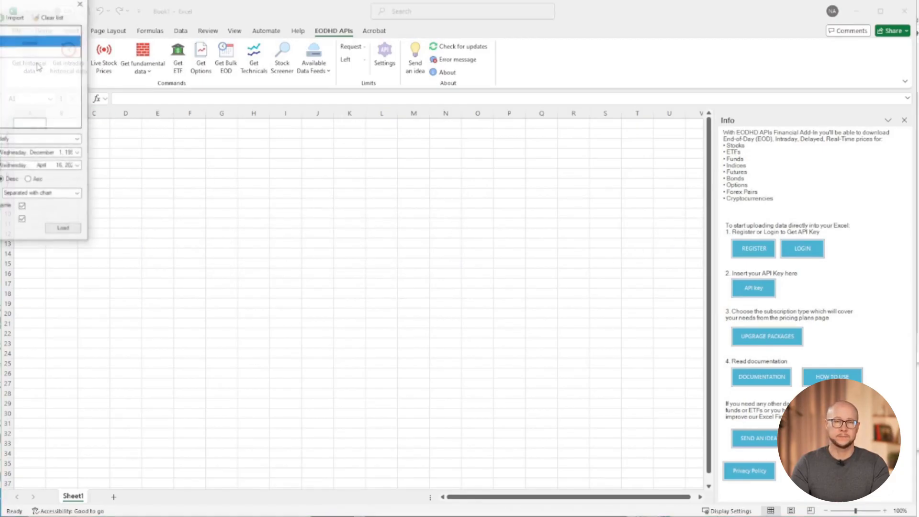
pyautogui.moveTo(30, 4); pyautogui.dragTo(269, 134)
pyautogui.click(317, 284)
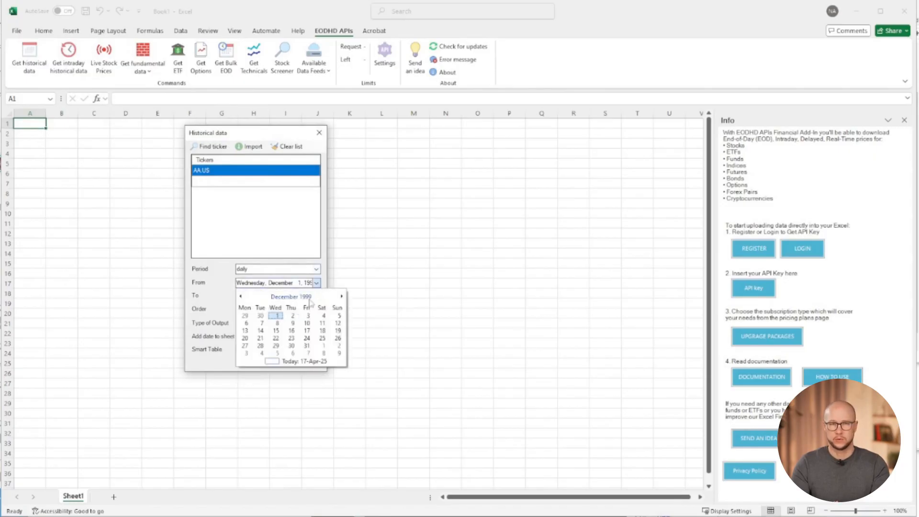
pyautogui.click(309, 299)
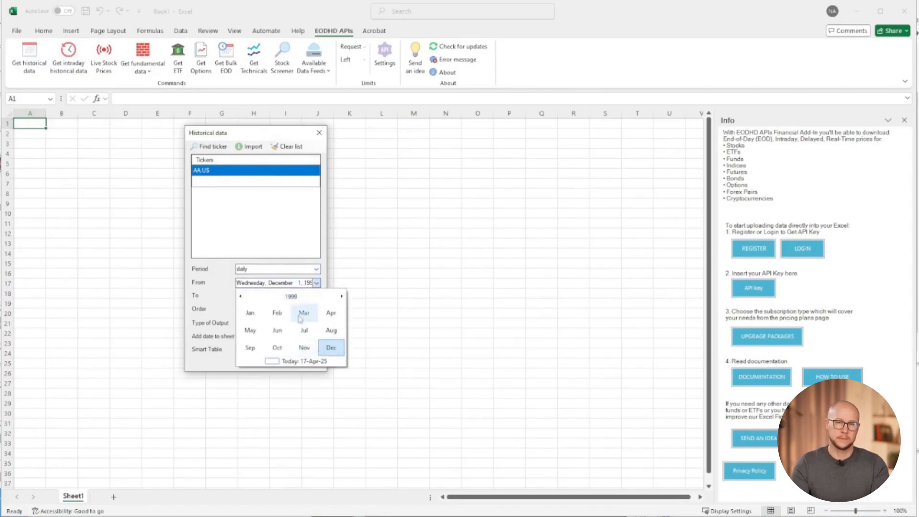
pyautogui.click(290, 298)
pyautogui.click(277, 331)
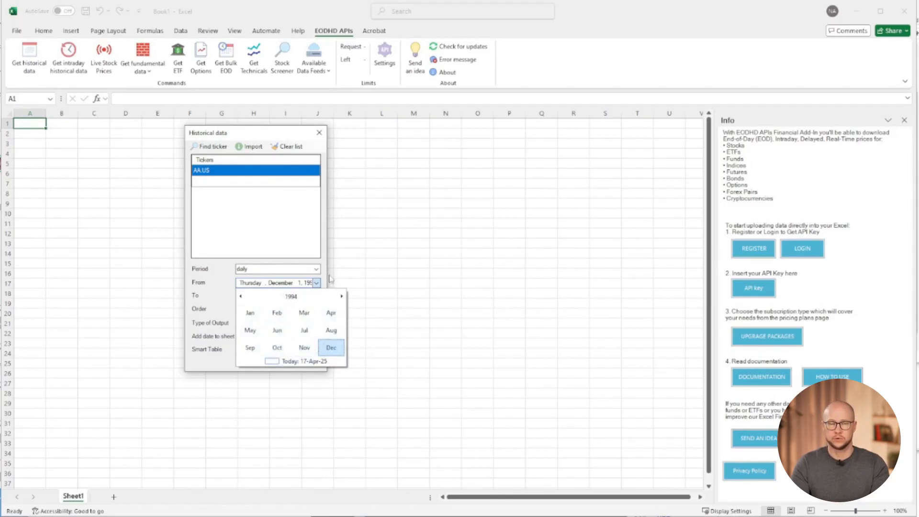
pyautogui.click(223, 279)
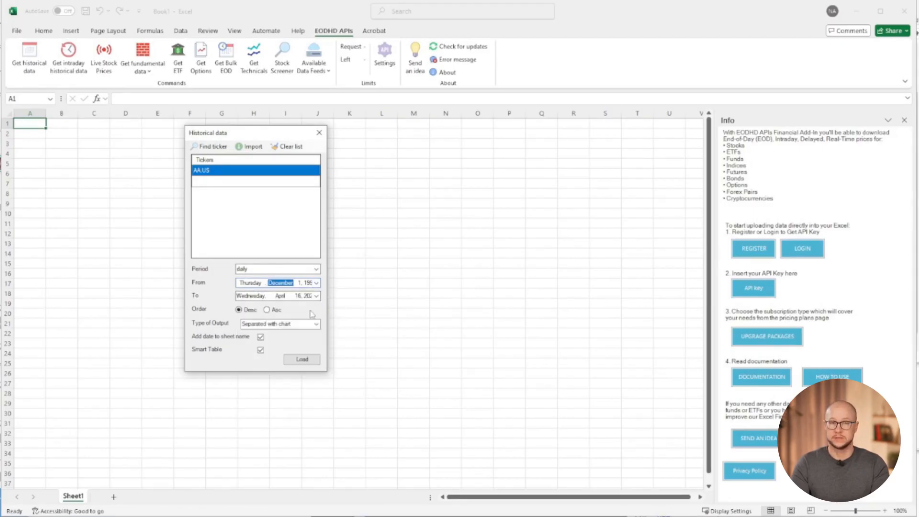
pyautogui.click(302, 360)
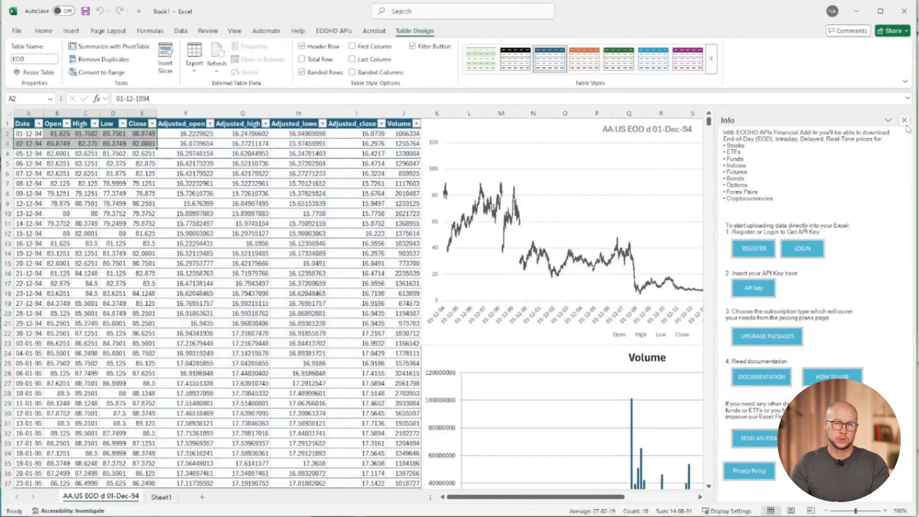
pyautogui.click(905, 120)
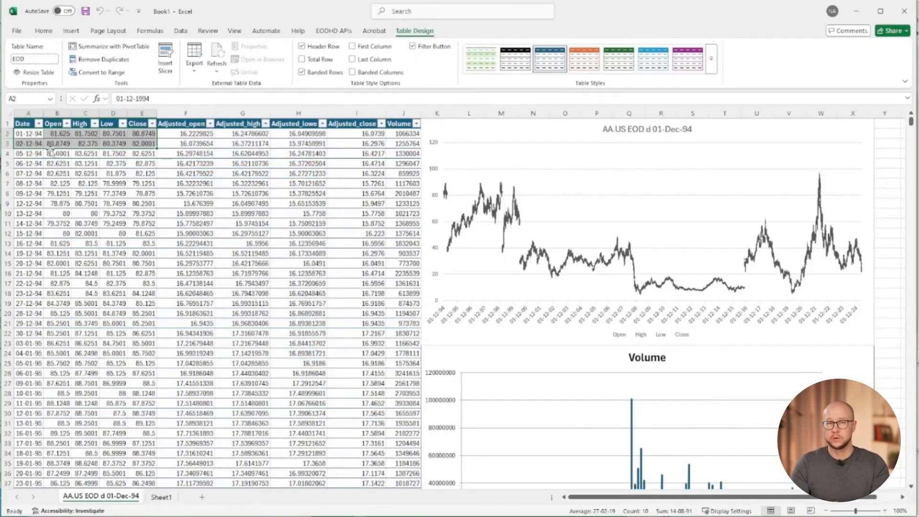
# Examine the loaded AA.US end-of-day price table together with its price chart and Volume chart.
pyautogui.click(28, 133)
pyautogui.scroll(-7, 232, 246)
pyautogui.scroll(7, 517, 285)
pyautogui.click(661, 206)
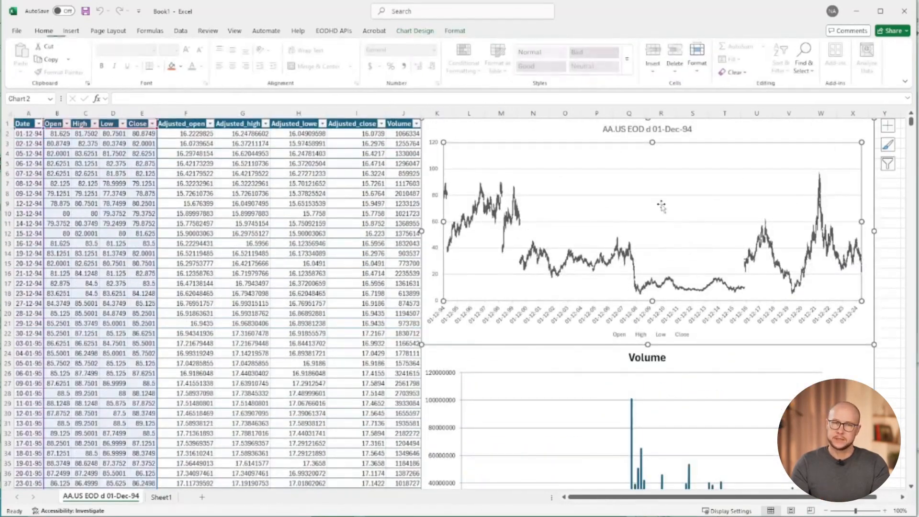
pyautogui.scroll(-2, 668, 363)
pyautogui.click(668, 381)
pyautogui.scroll(2, 665, 374)
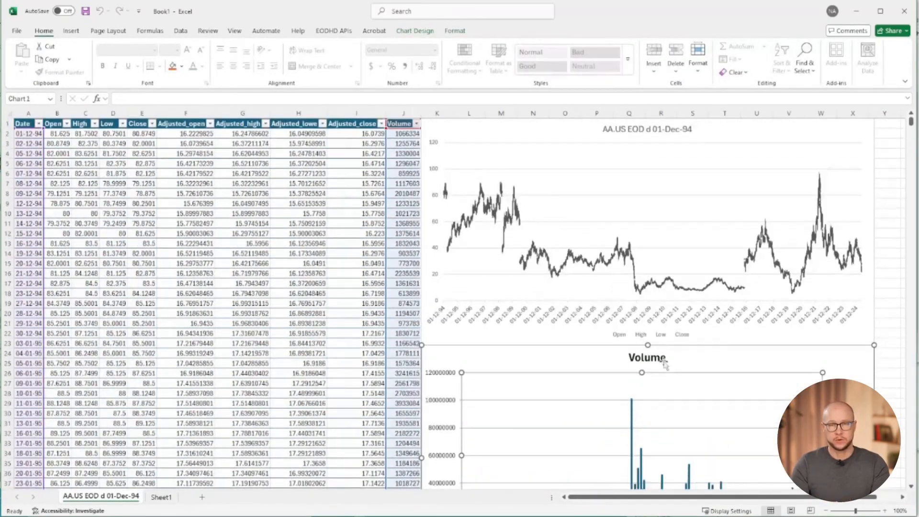
# Start an intraday historical data request for NVDA.US and set its start date to 01.03.2025.
pyautogui.click(332, 32)
pyautogui.click(69, 60)
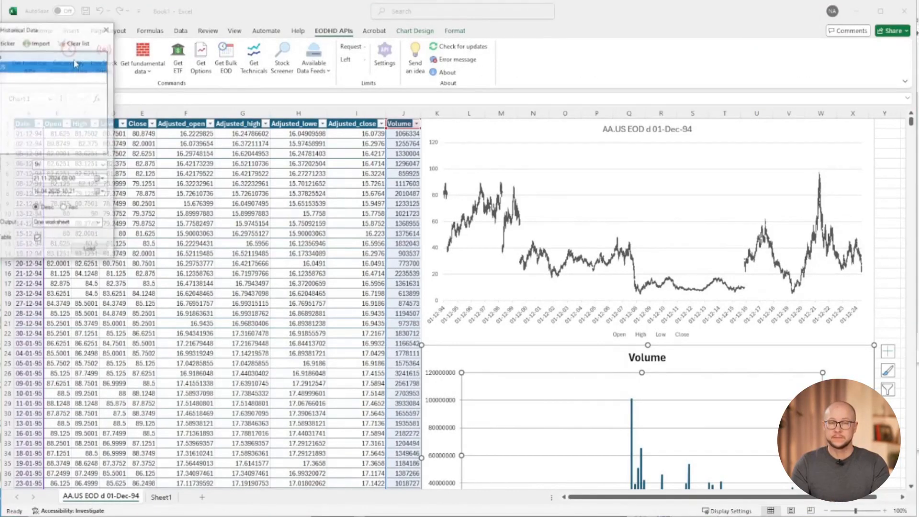
pyautogui.moveTo(66, 30); pyautogui.dragTo(239, 100)
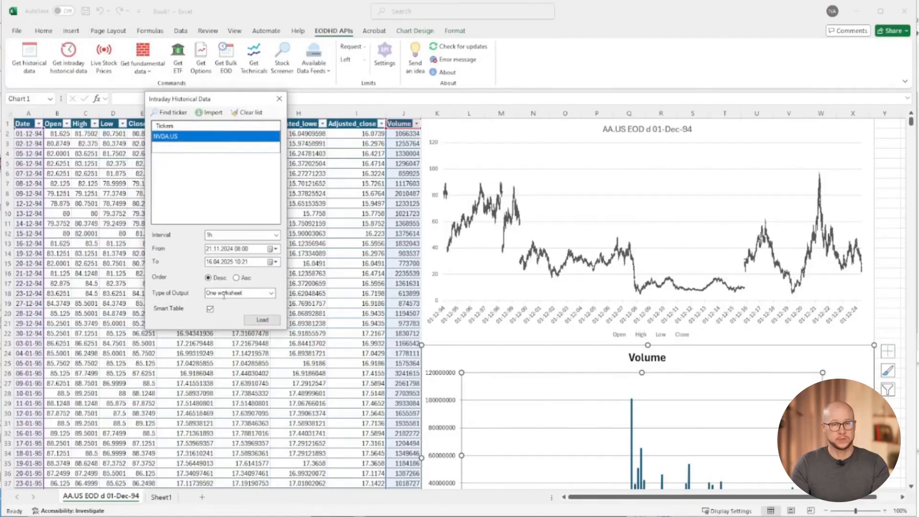
pyautogui.click(274, 249)
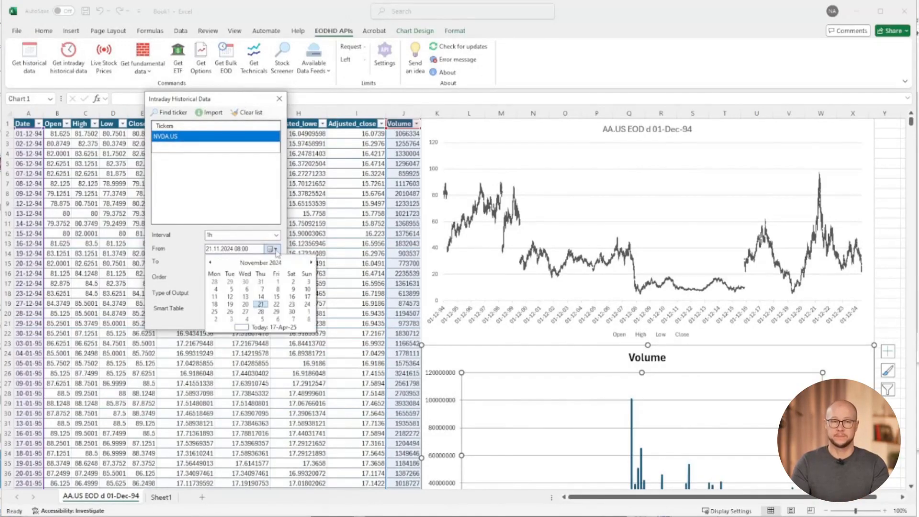
pyautogui.click(210, 263)
pyautogui.click(311, 263)
pyautogui.click(311, 262)
pyautogui.click(311, 262)
pyautogui.click(311, 262)
pyautogui.click(311, 264)
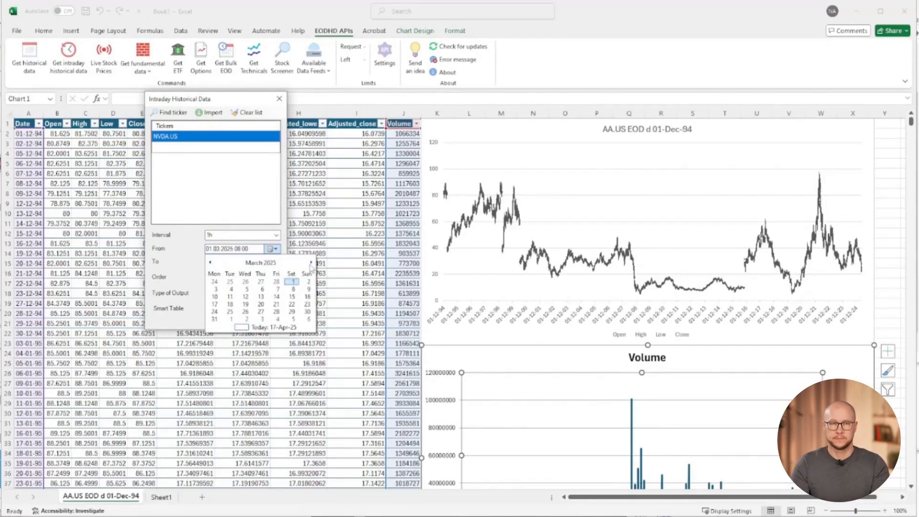
pyautogui.click(291, 282)
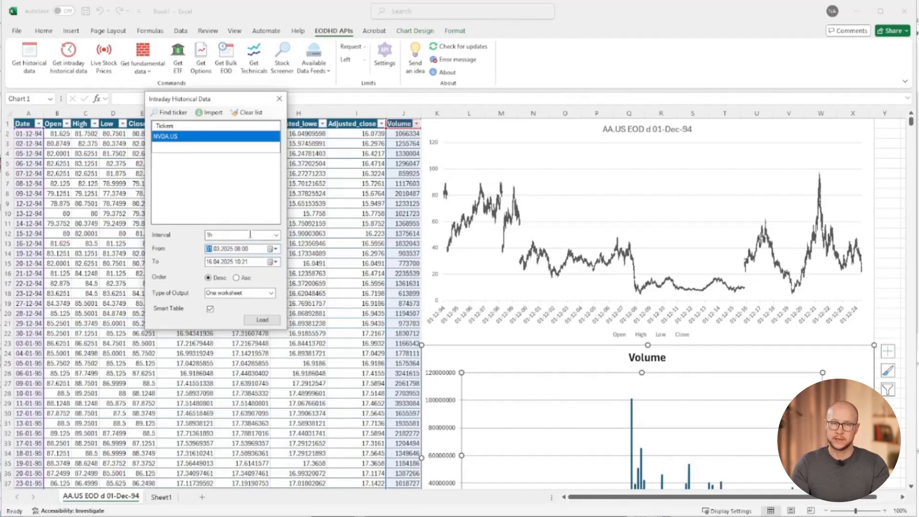
# Set the interval to 5m, load the NVDA.US intraday data and look through the resulting rows.
pyautogui.click(276, 234)
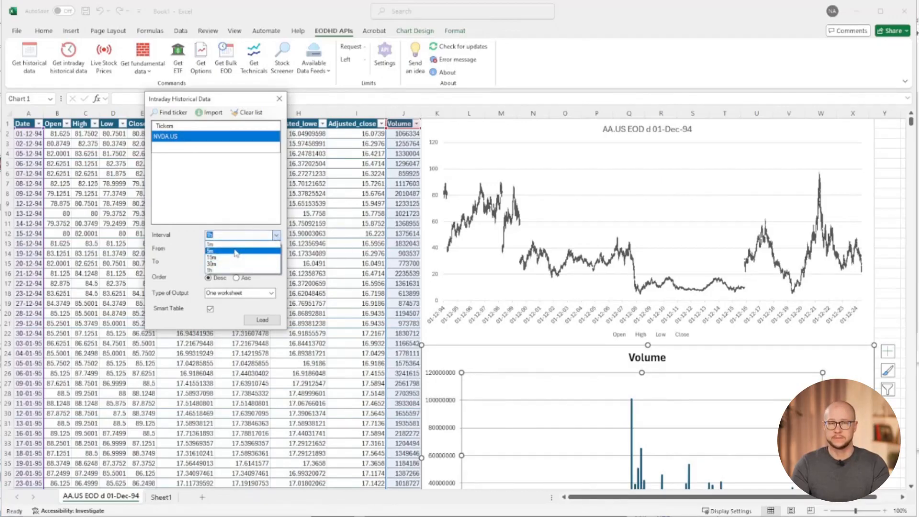
pyautogui.click(236, 251)
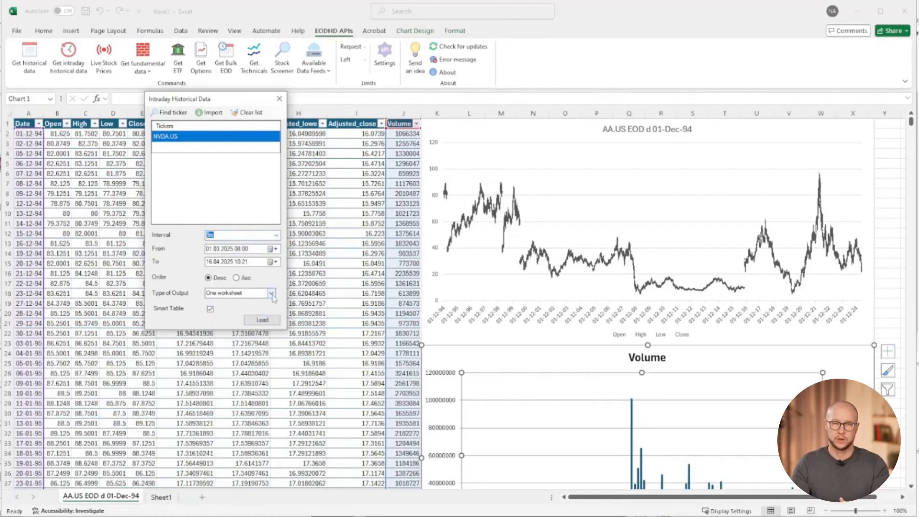
pyautogui.click(263, 319)
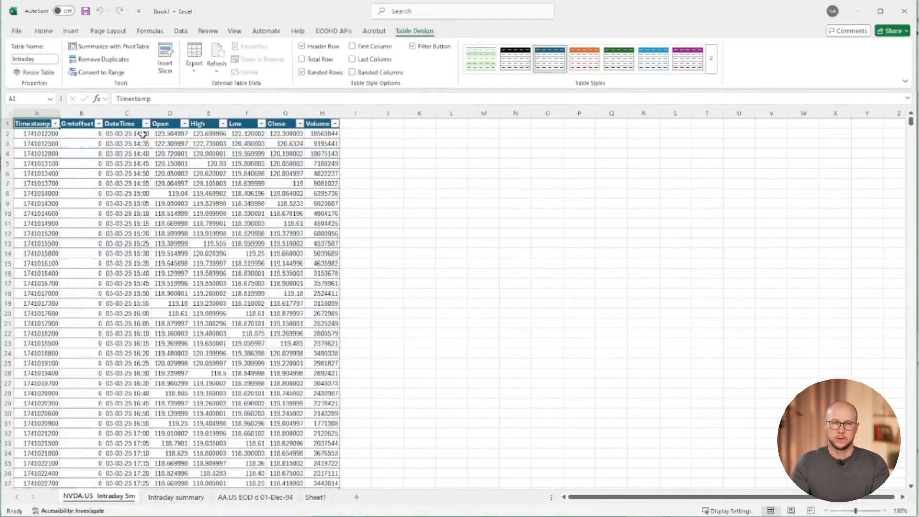
pyautogui.click(143, 134)
pyautogui.scroll(-20, 128, 199)
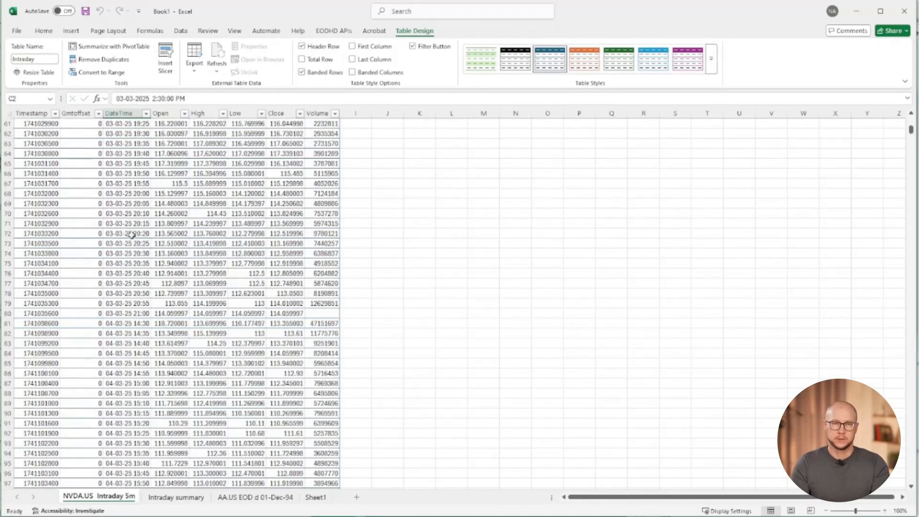
pyautogui.scroll(-6, 131, 235)
pyautogui.moveTo(911, 136); pyautogui.dragTo(911, 121)
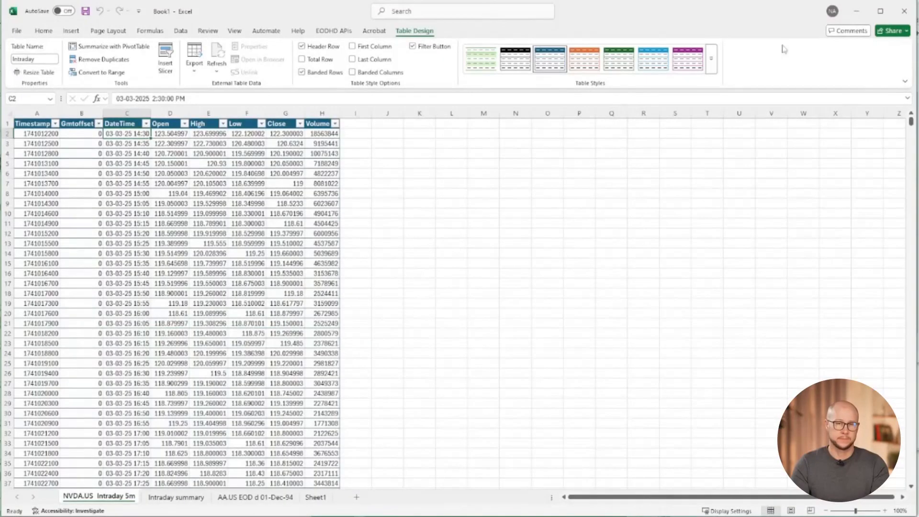
# Start another intraday data request, clear its ticker list and find and add Apple Inc (AAPL, US exchange) by searching "aaple".
pyautogui.click(334, 31)
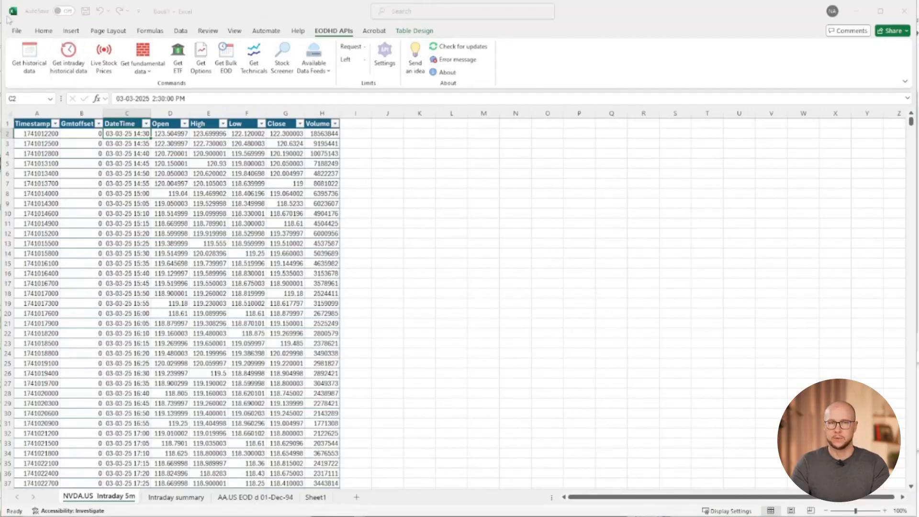
pyautogui.click(67, 55)
pyautogui.moveTo(126, 29); pyautogui.dragTo(326, 140)
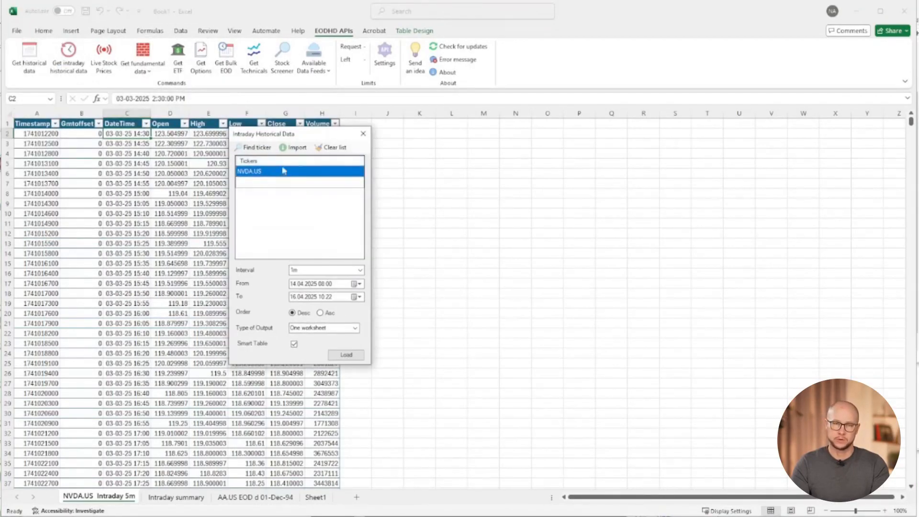
pyautogui.click(333, 148)
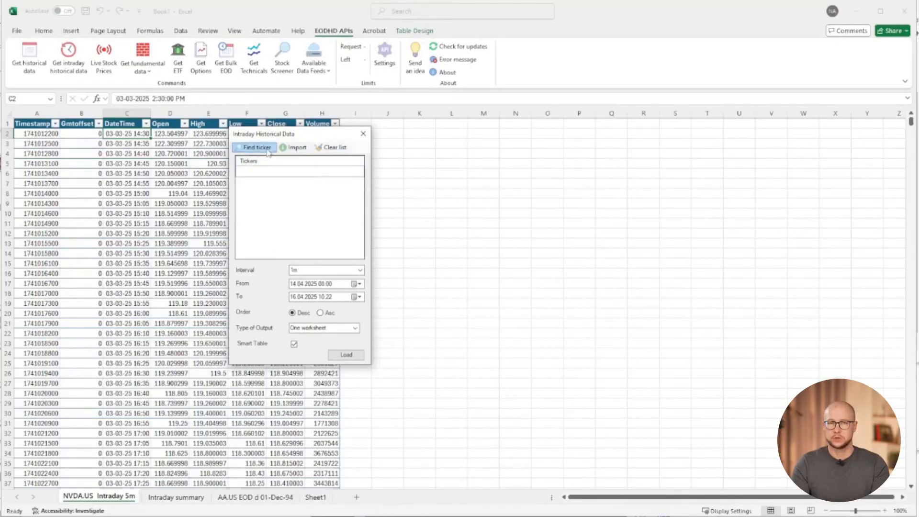
pyautogui.click(254, 147)
pyautogui.moveTo(1, 0); pyautogui.dragTo(556, 218)
pyautogui.write('aaple')
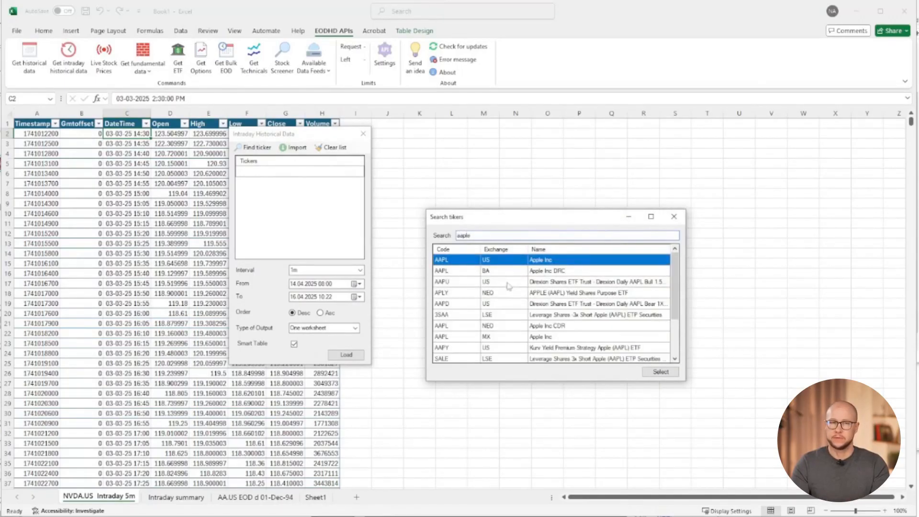
pyautogui.doubleClick(452, 263)
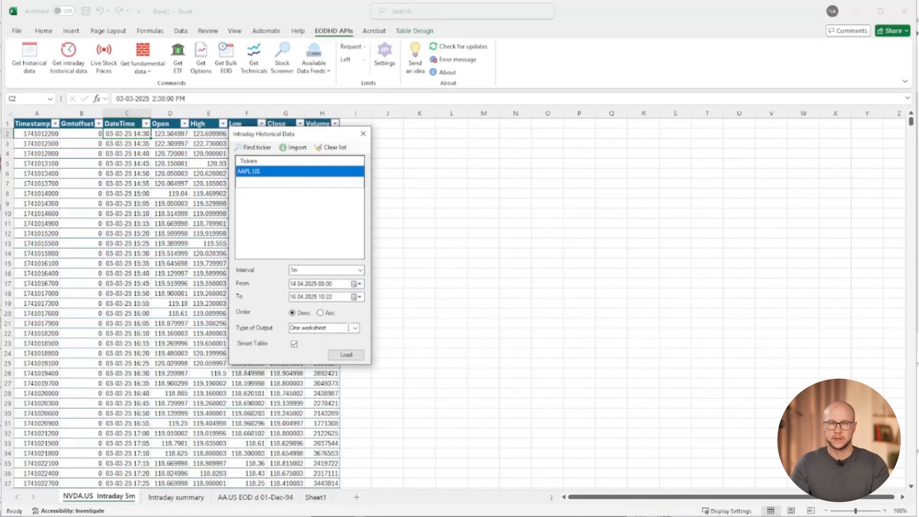
# Set the output type to Separated with chart, load the AAPL.US 1m intraday data and review its charts and rows.
pyautogui.click(348, 327)
pyautogui.click(330, 345)
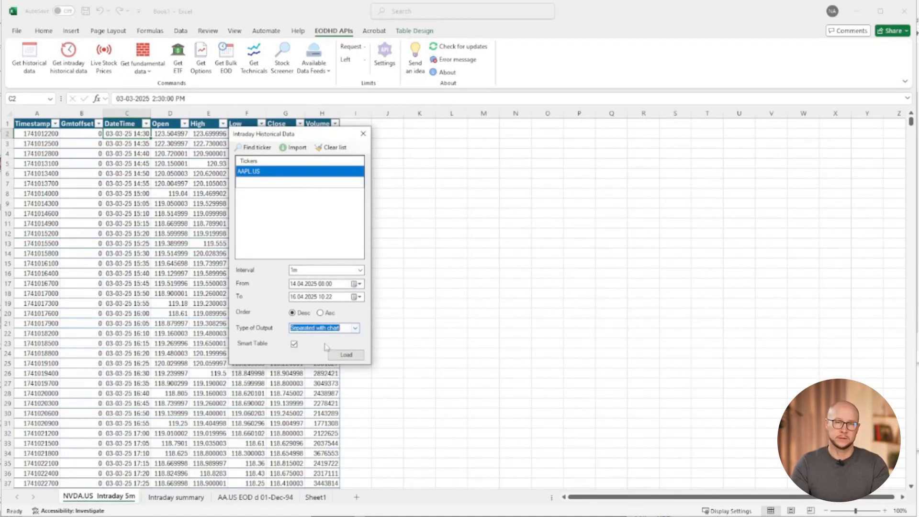
pyautogui.click(345, 354)
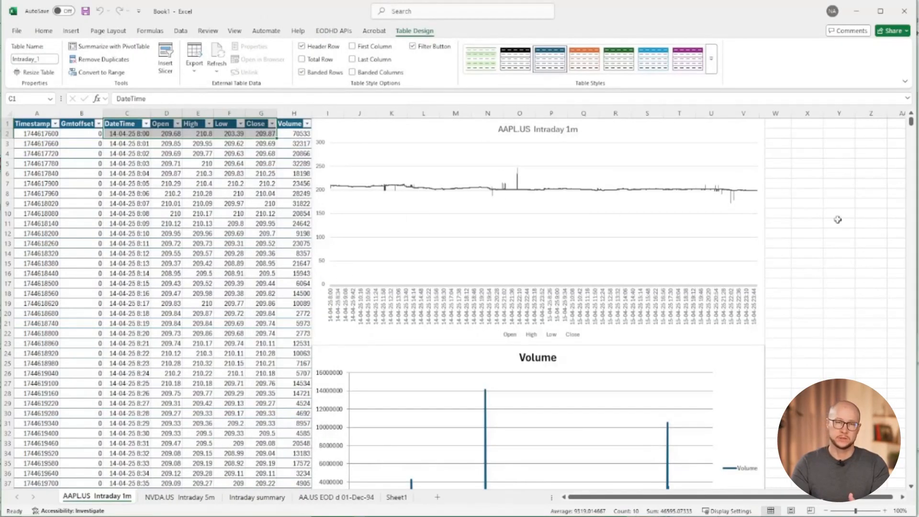
pyautogui.scroll(-4, 598, 180)
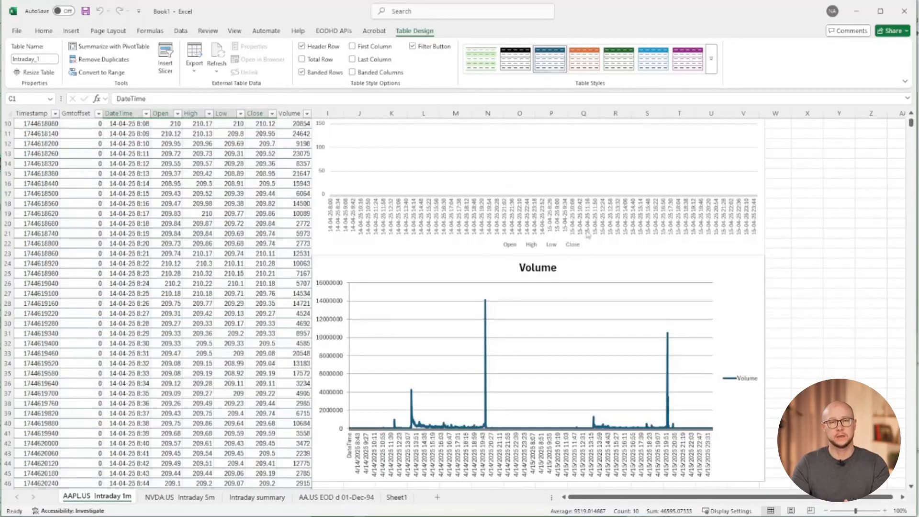
pyautogui.scroll(4, 257, 223)
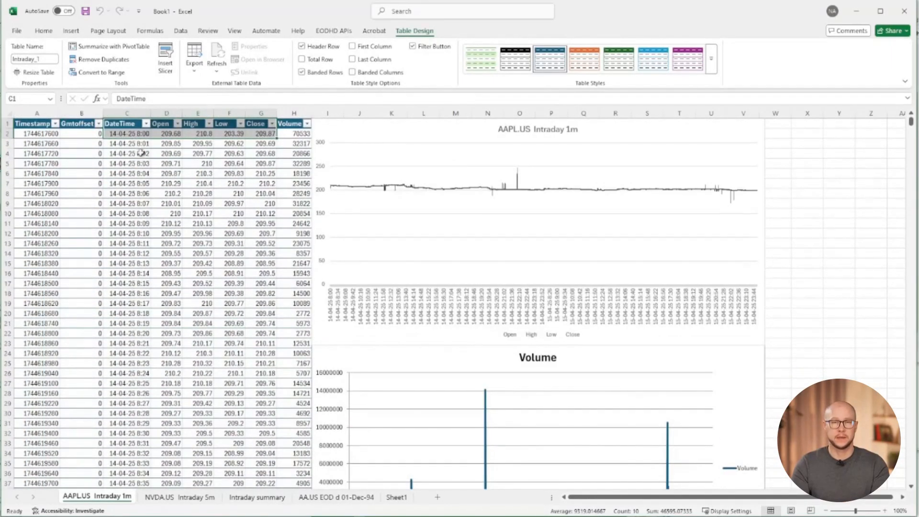
pyautogui.scroll(-17, 141, 287)
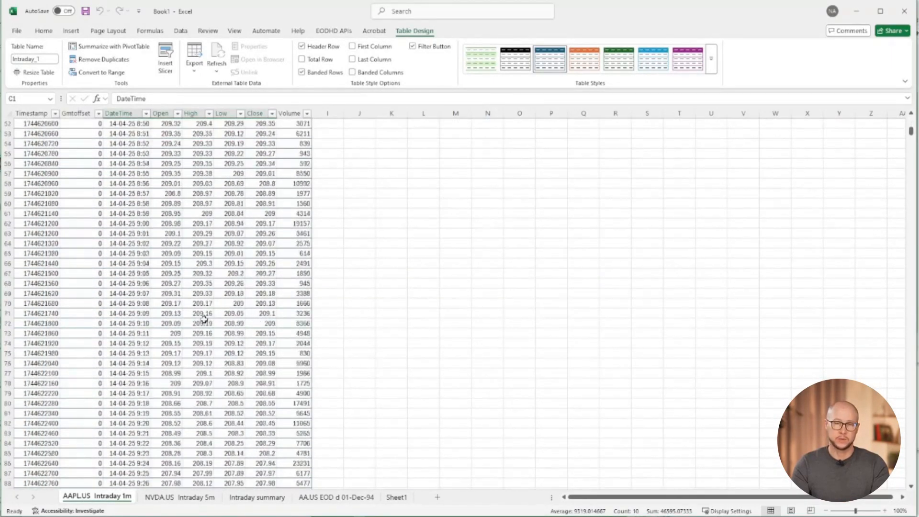
# Add a new live stock price downloader and pick VOW3 on XETRA as its ticker by searching "volkswagen".
pyautogui.scroll(17, 204, 319)
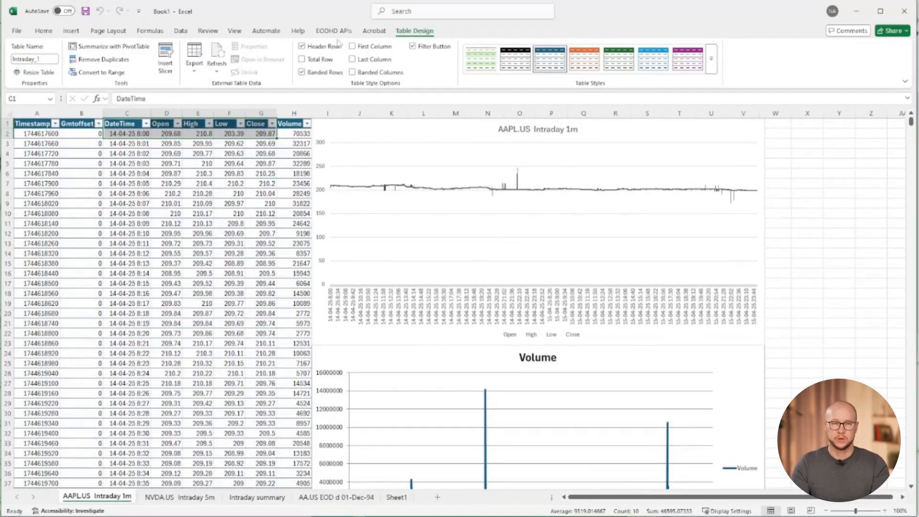
pyautogui.click(334, 30)
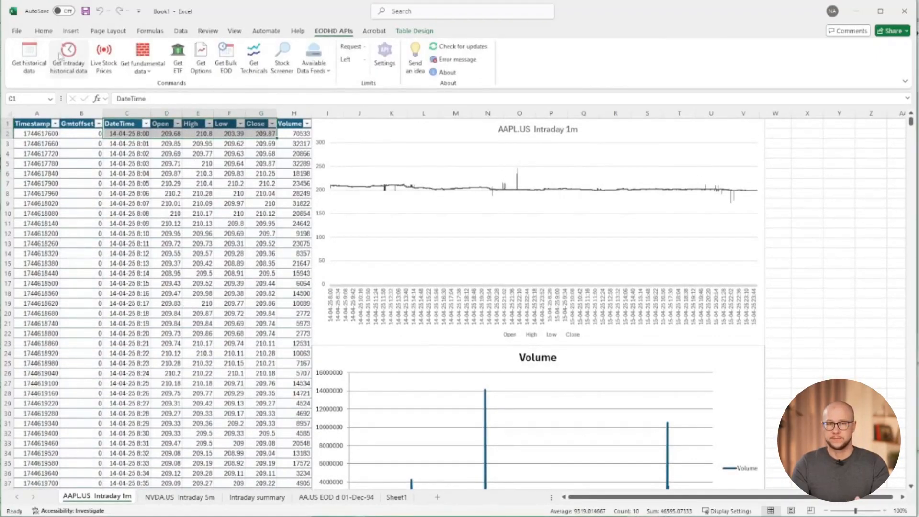
pyautogui.click(104, 57)
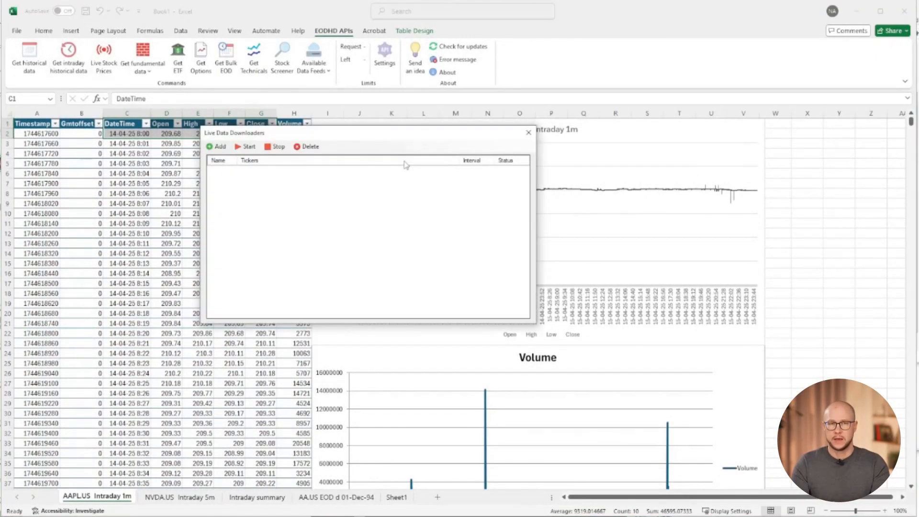
pyautogui.click(217, 146)
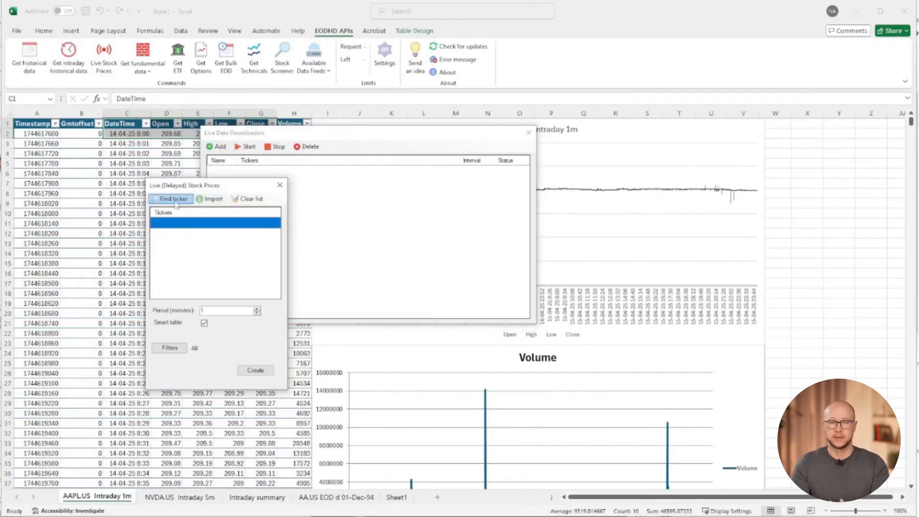
pyautogui.click(173, 199)
pyautogui.write('v')
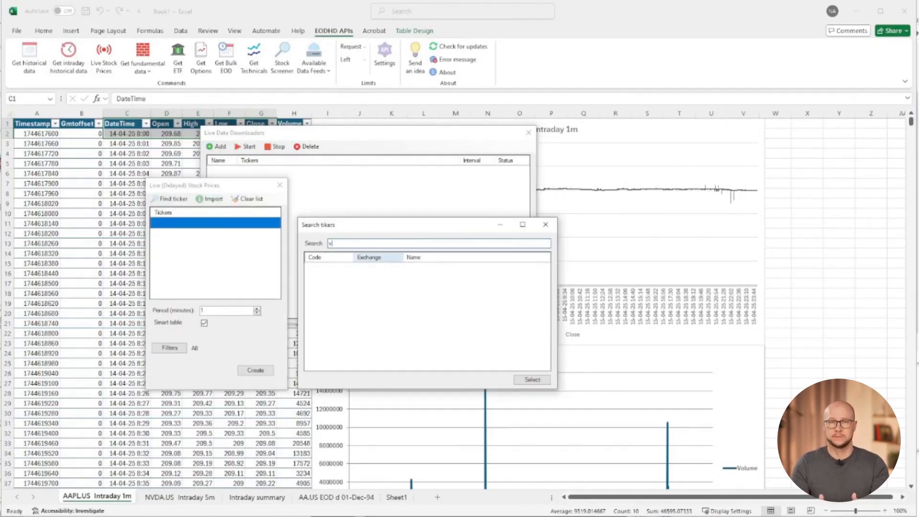
pyautogui.write('olkswagen')
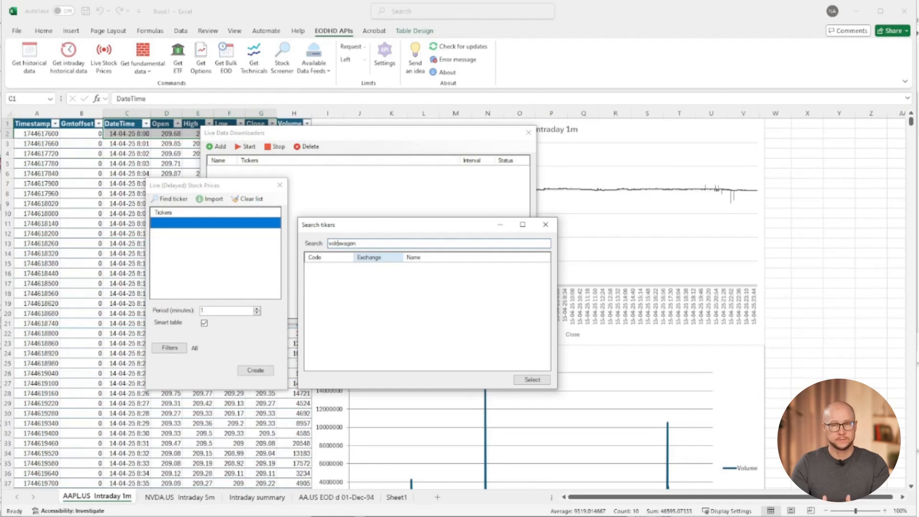
pyautogui.write('ks')
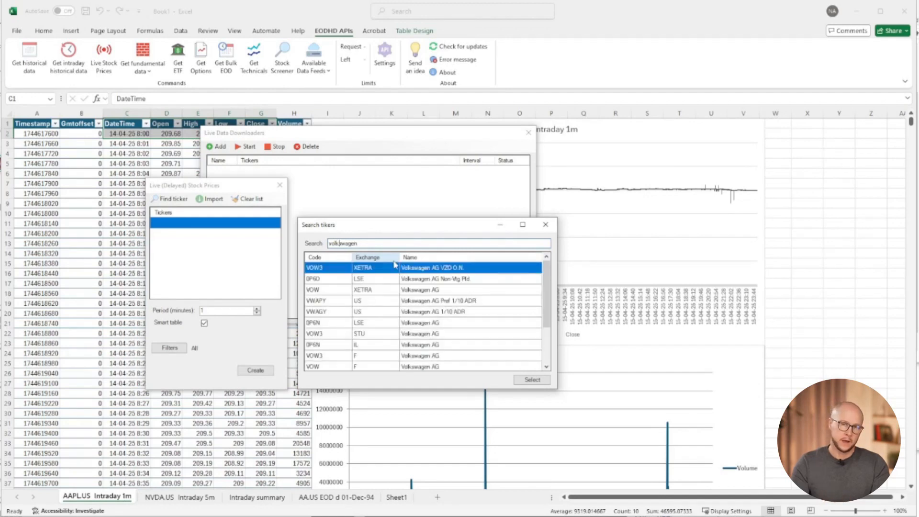
pyautogui.doubleClick(326, 268)
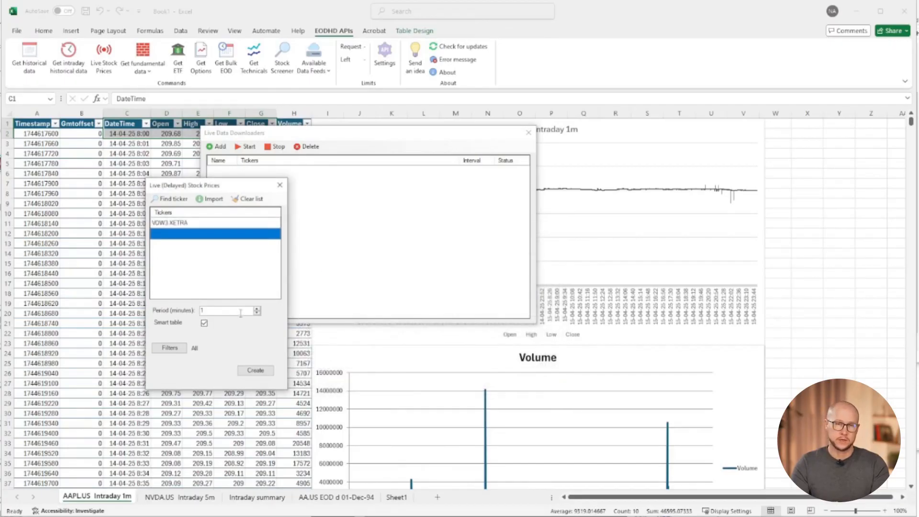
# Create the VOW3.XETRA live downloader with a 1-minute period, start it and inspect the loaded ticker code.
pyautogui.click(256, 371)
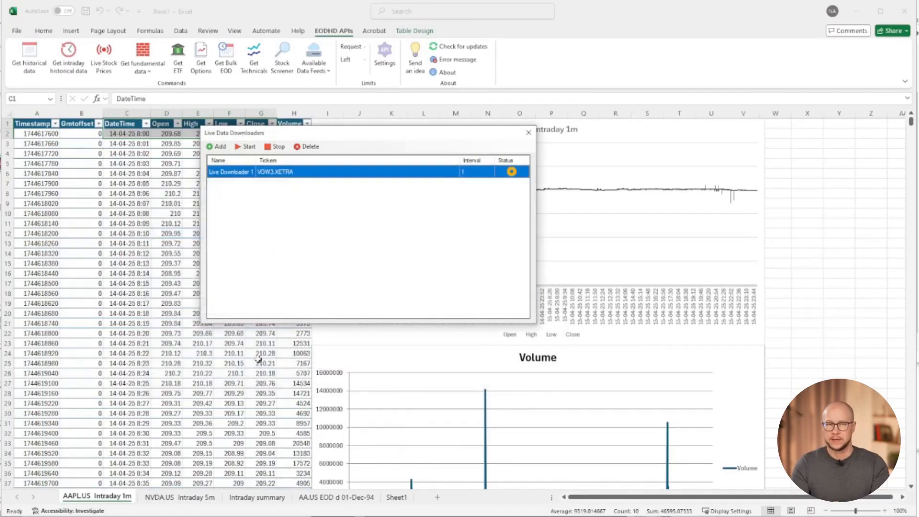
pyautogui.click(247, 148)
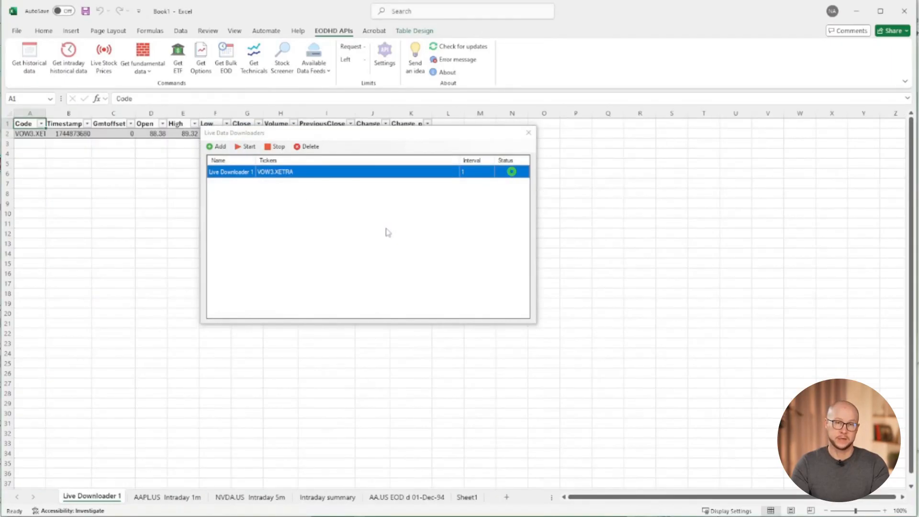
pyautogui.moveTo(389, 135); pyautogui.dragTo(570, 196)
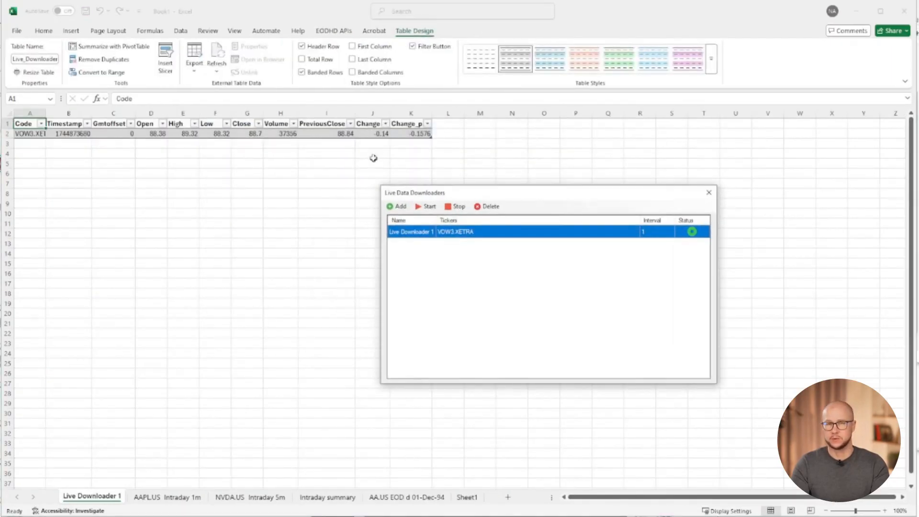
pyautogui.click(28, 134)
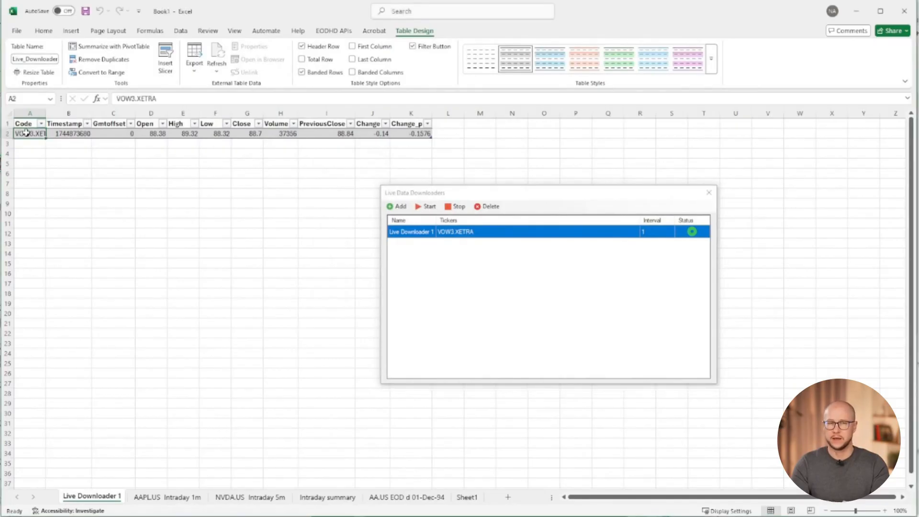
# Stop the VOW3.XETRA live downloader and close the list of live data downloaders.
pyautogui.moveTo(544, 197); pyautogui.dragTo(301, 160)
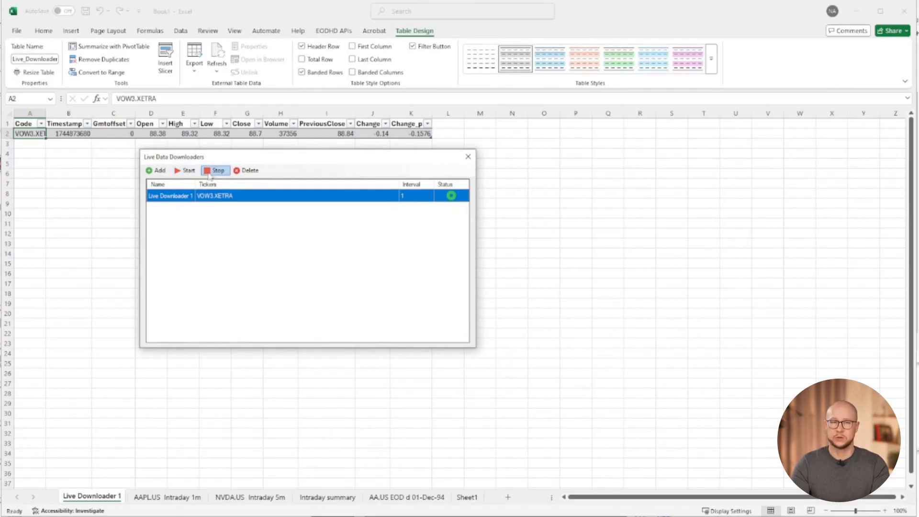
pyautogui.click(335, 32)
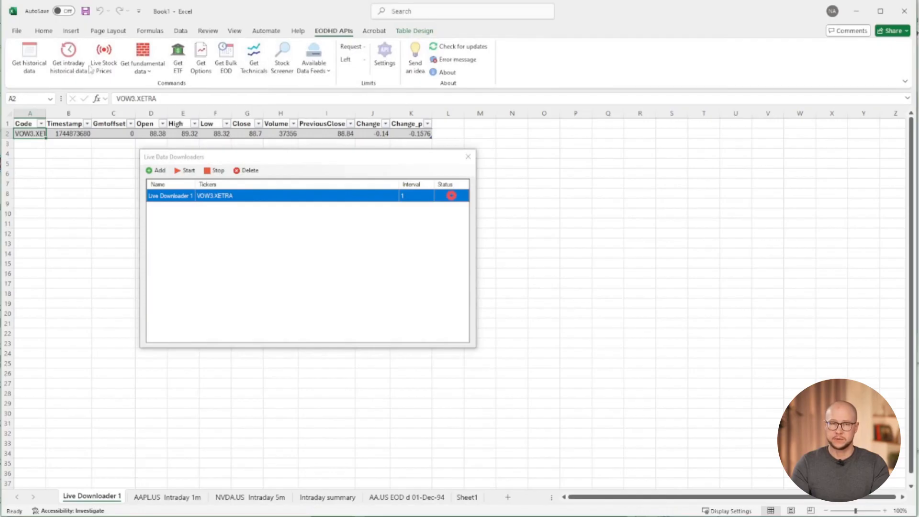
pyautogui.click(467, 158)
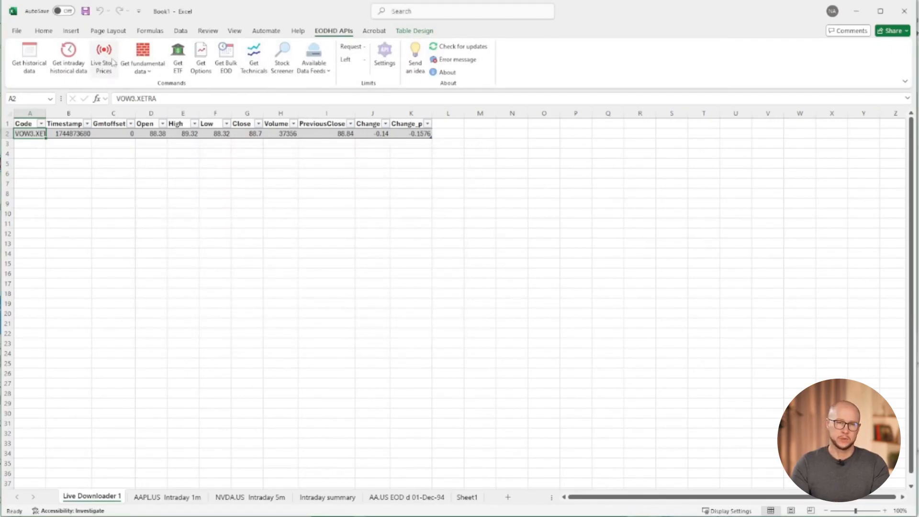
# Load all fundamental data for AAPL.US and read the company description in the General section.
pyautogui.click(150, 72)
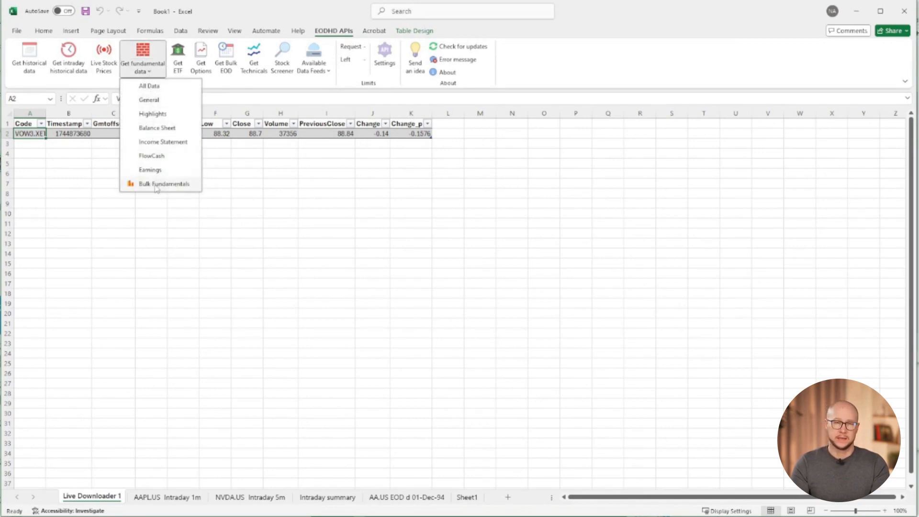
pyautogui.click(149, 86)
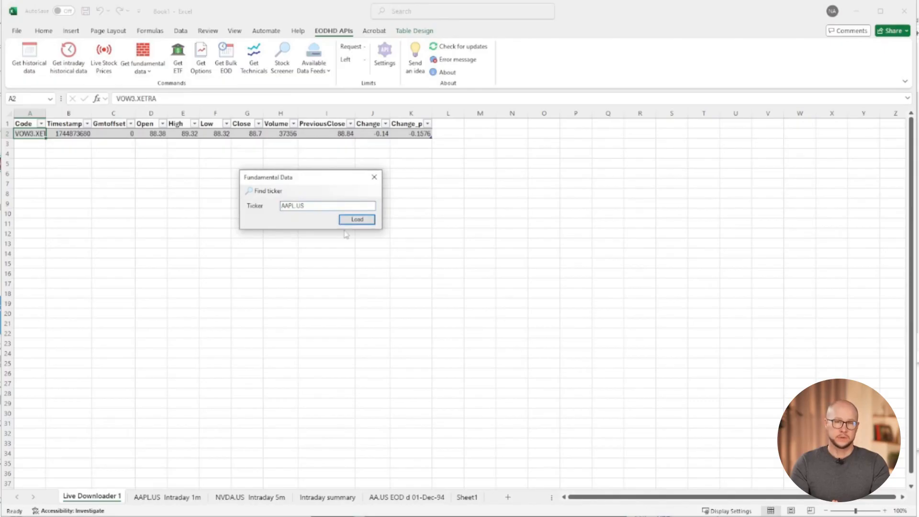
pyautogui.click(351, 224)
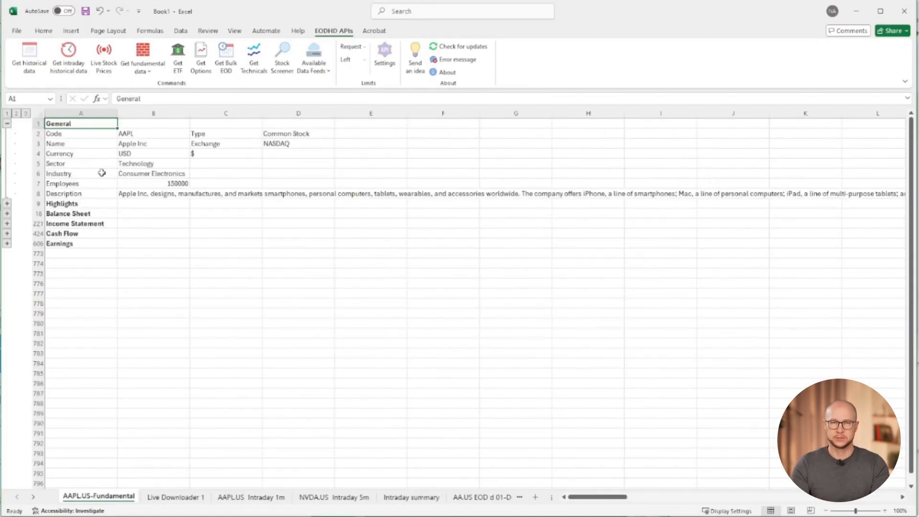
pyautogui.click(130, 193)
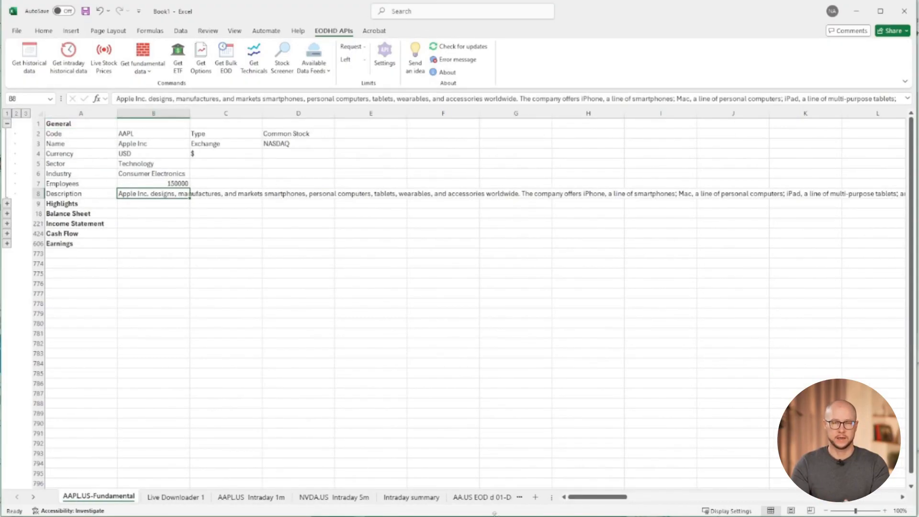
pyautogui.moveTo(587, 498); pyautogui.dragTo(564, 498)
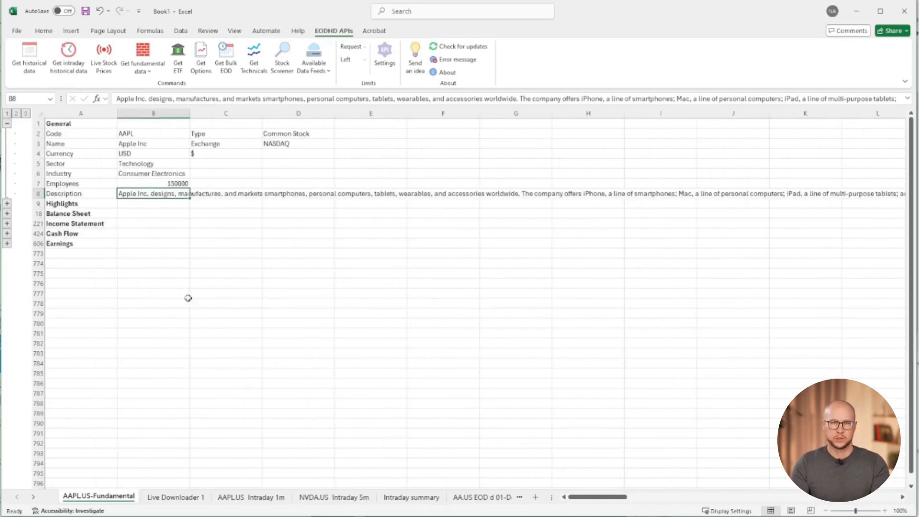
# Collapse the General section of the AAPL.US fundamentals and expand Highlights to review its figures.
pyautogui.click(7, 125)
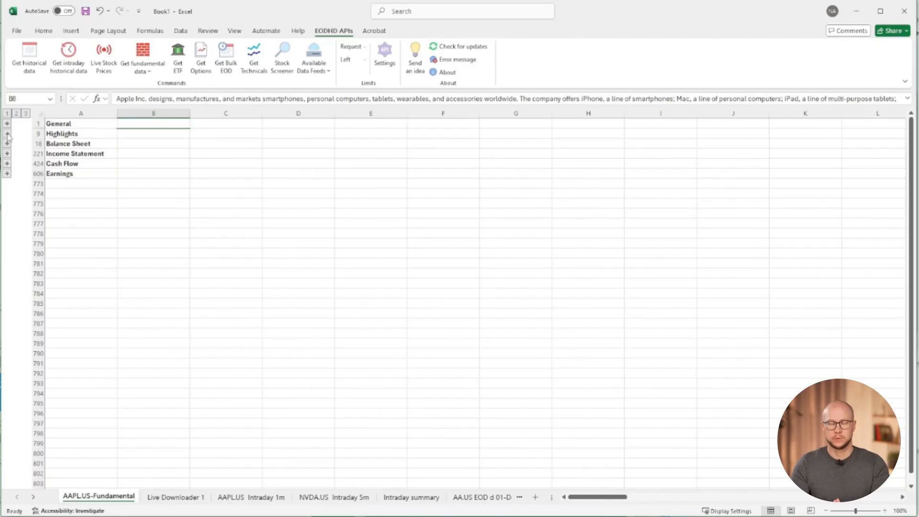
pyautogui.click(8, 135)
pyautogui.moveTo(190, 113)
pyautogui.mouseDown()
pyautogui.moveTo(241, 114)
pyautogui.moveTo(190, 115)
pyautogui.mouseUp()
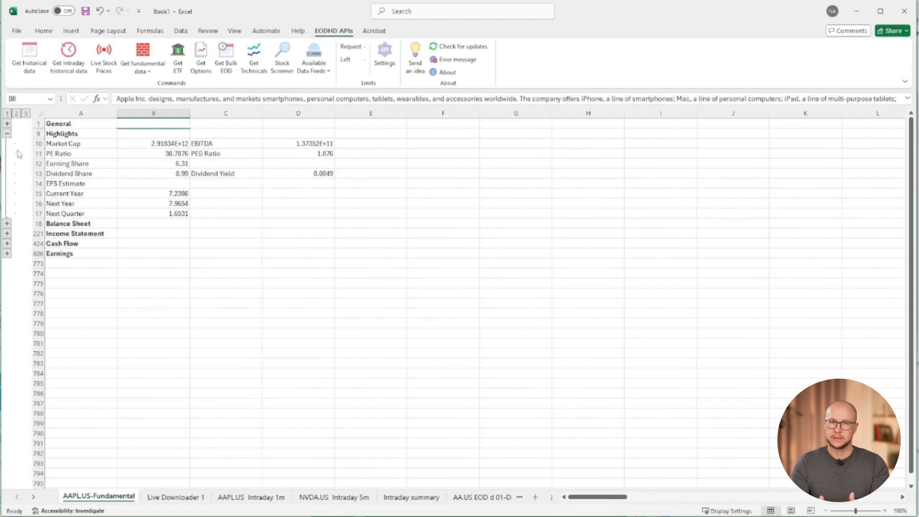
# Expand the Balance Sheet section, look over its quarterly and yearly rows, and collapse both subgroups.
pyautogui.click(7, 224)
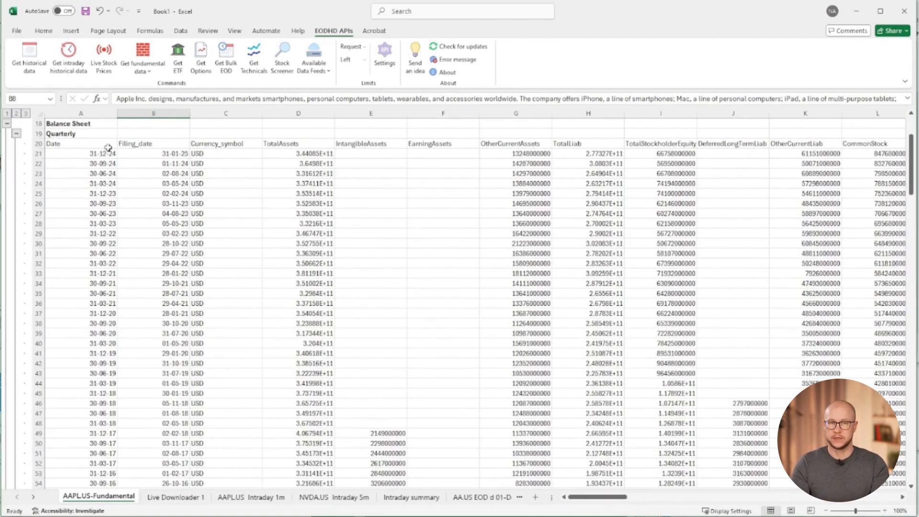
pyautogui.scroll(-2, 68, 176)
pyautogui.scroll(2, 69, 171)
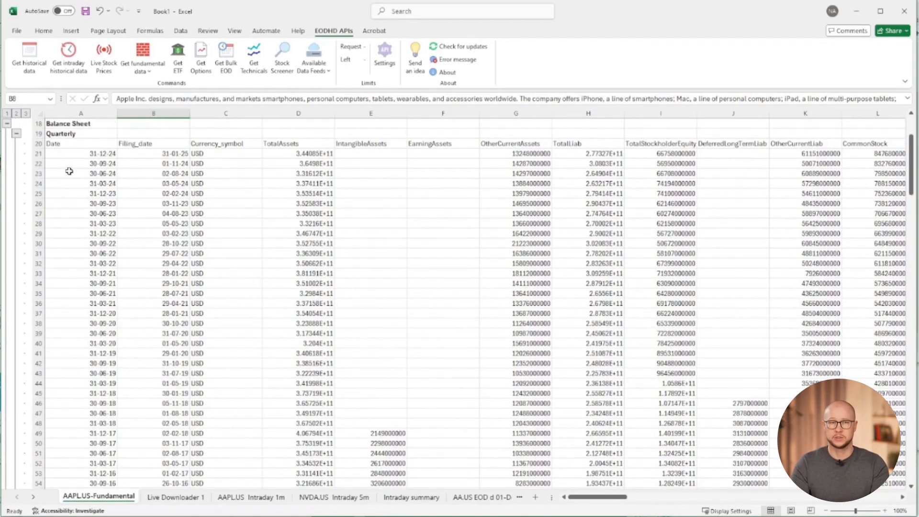
pyautogui.click(16, 134)
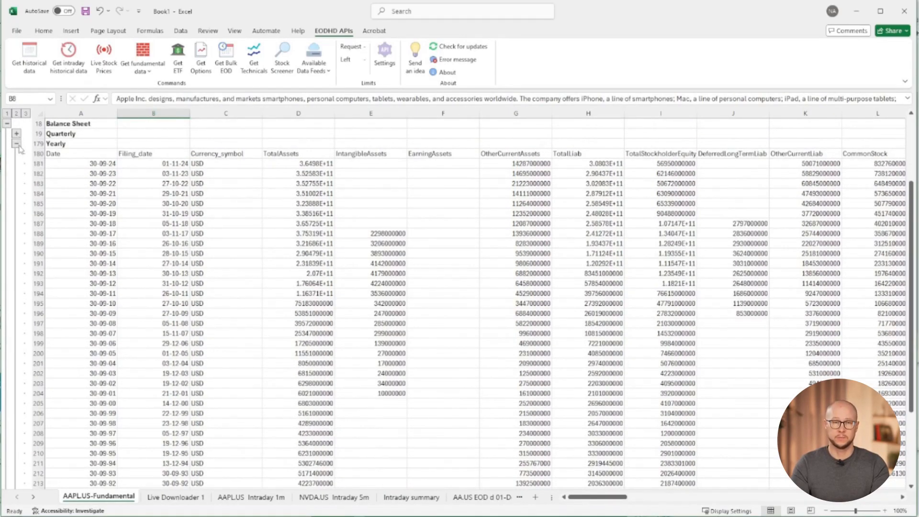
pyautogui.click(17, 144)
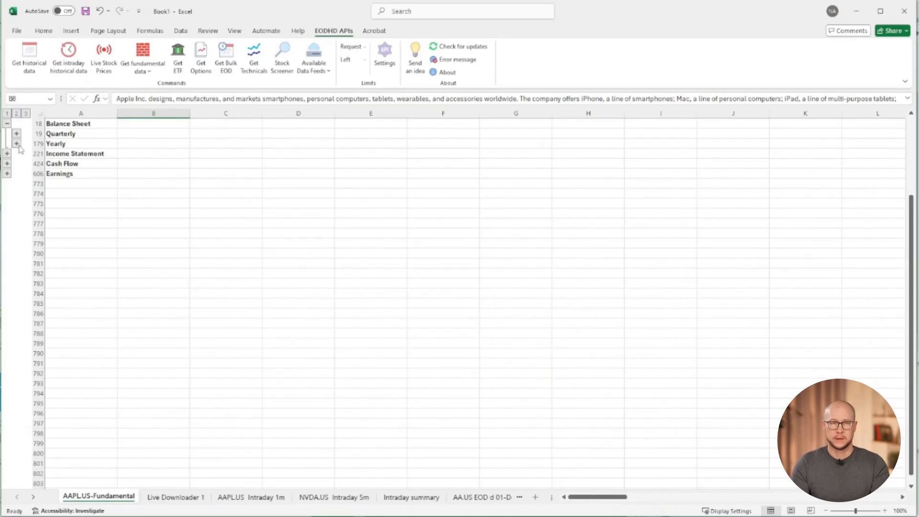
# Expand the Income Statement and Cash Flow sections to view their data, collapsing each one's quarterly and yearly subgroups.
pyautogui.click(7, 153)
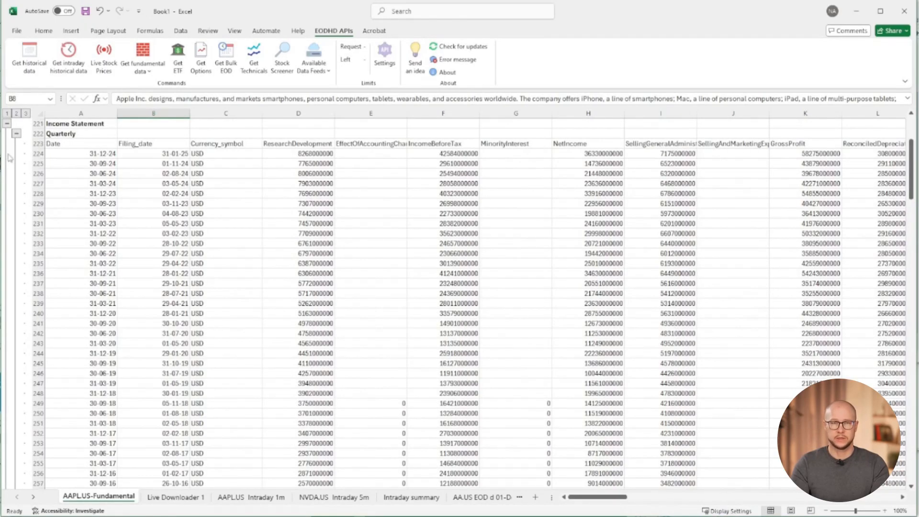
pyautogui.click(16, 134)
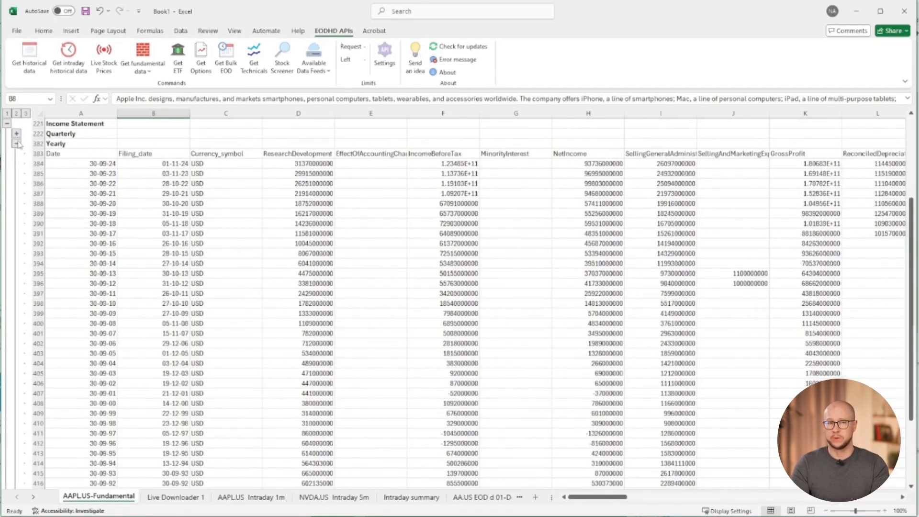
pyautogui.click(16, 143)
pyautogui.click(7, 153)
pyautogui.scroll(-1, 16, 158)
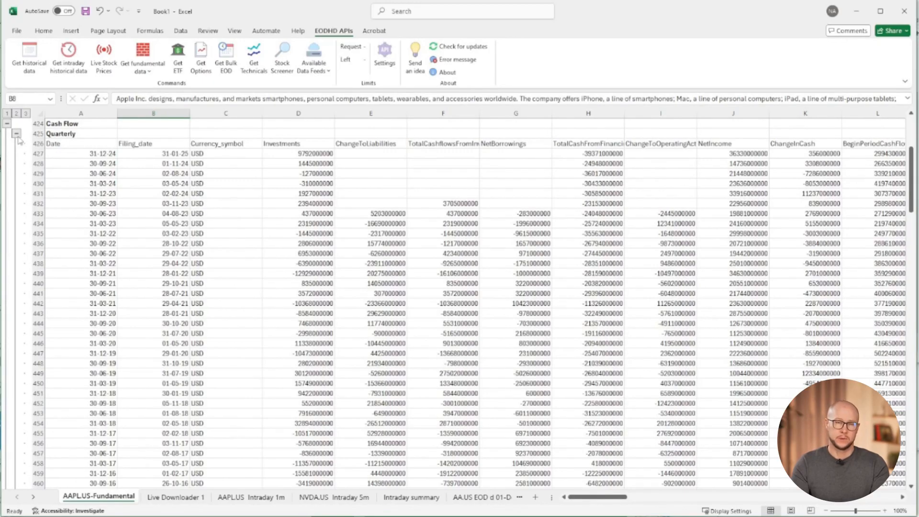
pyautogui.click(17, 134)
pyautogui.click(17, 144)
# Expand the Earnings section, look through its History rows and collapse that subgroup.
pyautogui.click(7, 153)
pyautogui.scroll(-1, 22, 150)
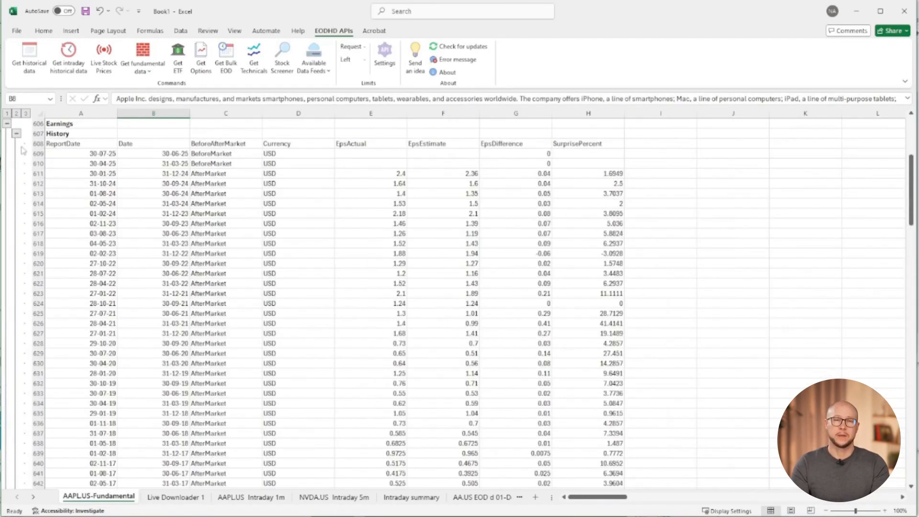
pyautogui.scroll(-5, 182, 246)
pyautogui.scroll(5, 170, 237)
pyautogui.scroll(3, 81, 186)
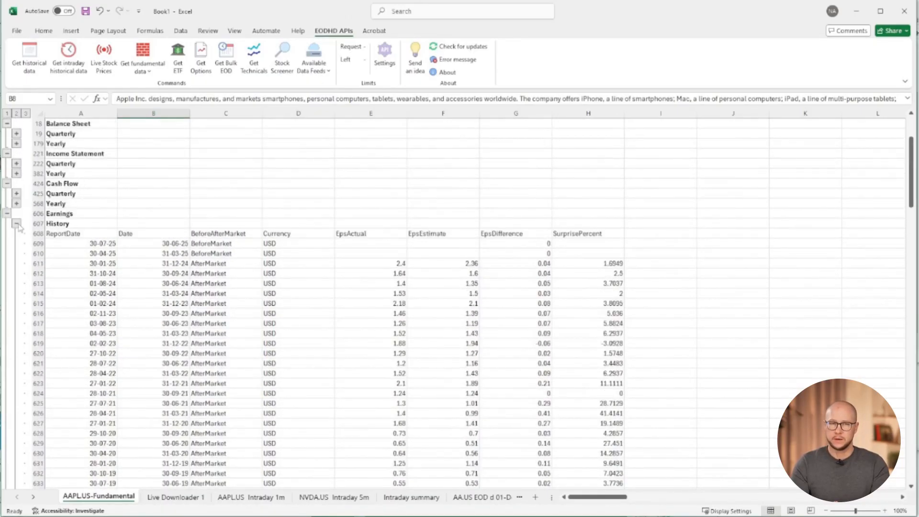
pyautogui.click(16, 224)
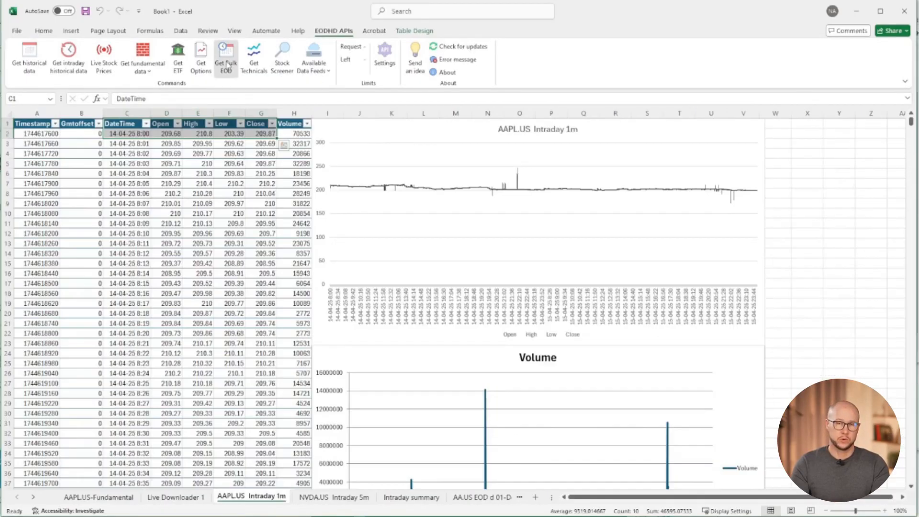
# Prepare a bulk EOD request for the entire XETRA exchange with the date set to 11 March 2025.
pyautogui.click(226, 61)
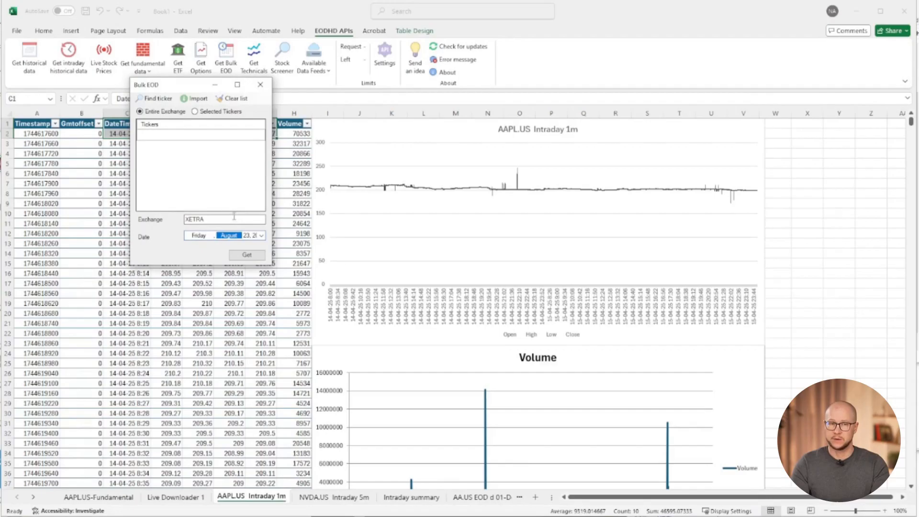
pyautogui.click(262, 236)
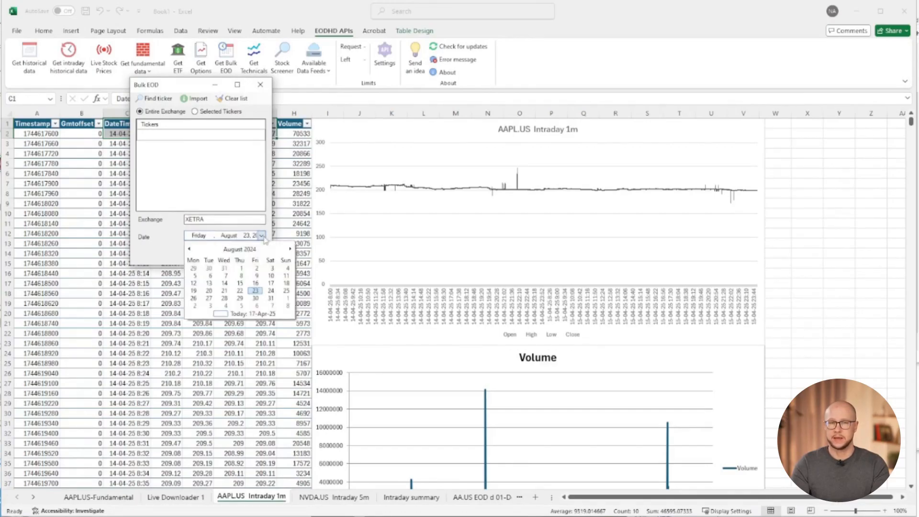
pyautogui.click(290, 250)
pyautogui.click(290, 251)
pyautogui.click(290, 251)
pyautogui.click(290, 251)
pyautogui.click(290, 250)
pyautogui.click(290, 250)
pyautogui.click(290, 251)
pyautogui.click(290, 250)
pyautogui.click(290, 251)
pyautogui.click(290, 251)
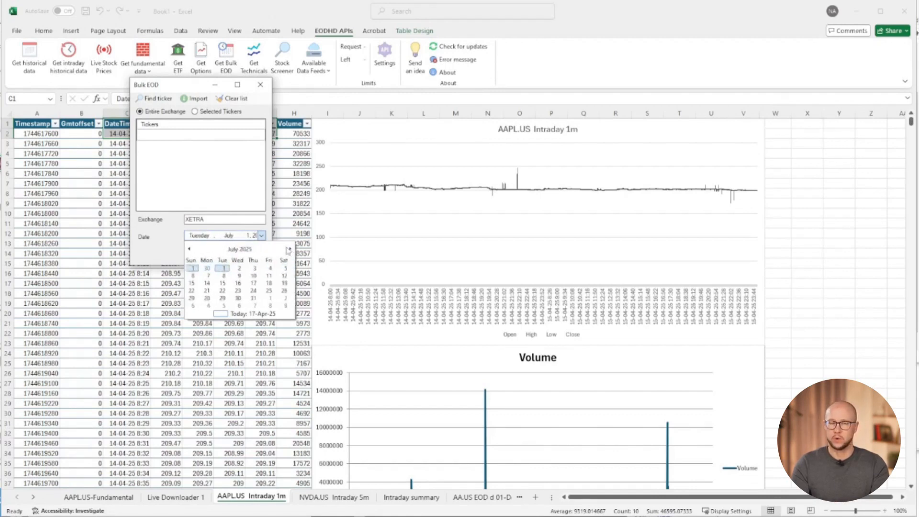
pyautogui.click(190, 250)
pyautogui.click(190, 250)
pyautogui.click(190, 250)
pyautogui.click(190, 249)
pyautogui.click(190, 250)
pyautogui.click(290, 250)
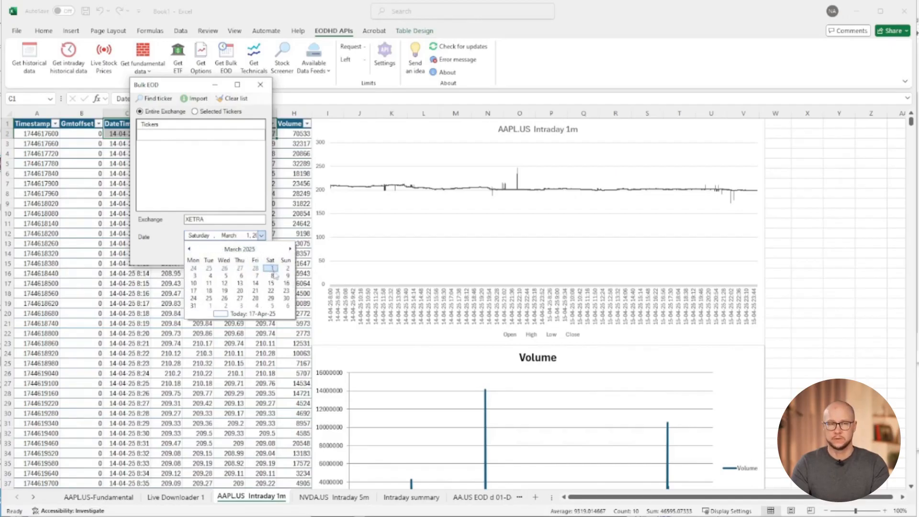
pyautogui.click(209, 284)
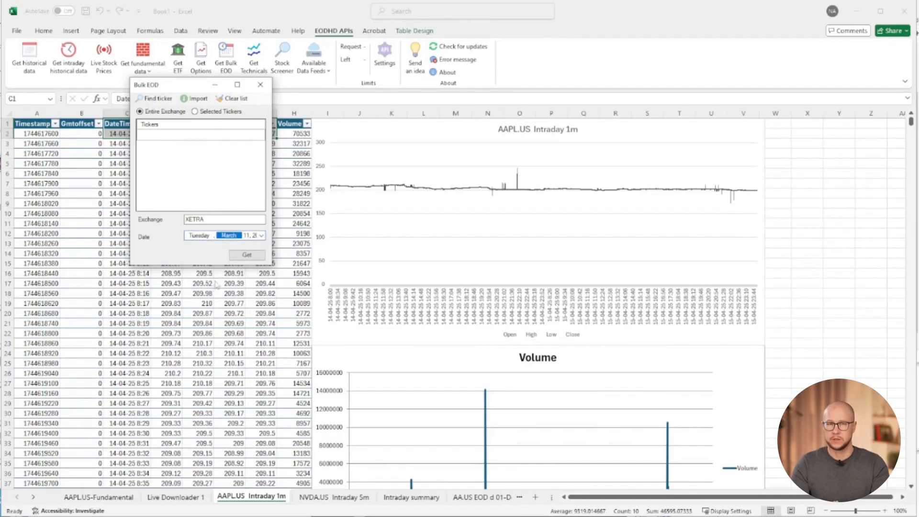
# Load the XETRA bulk end-of-day data into a sheet and look through its rows.
pyautogui.click(247, 255)
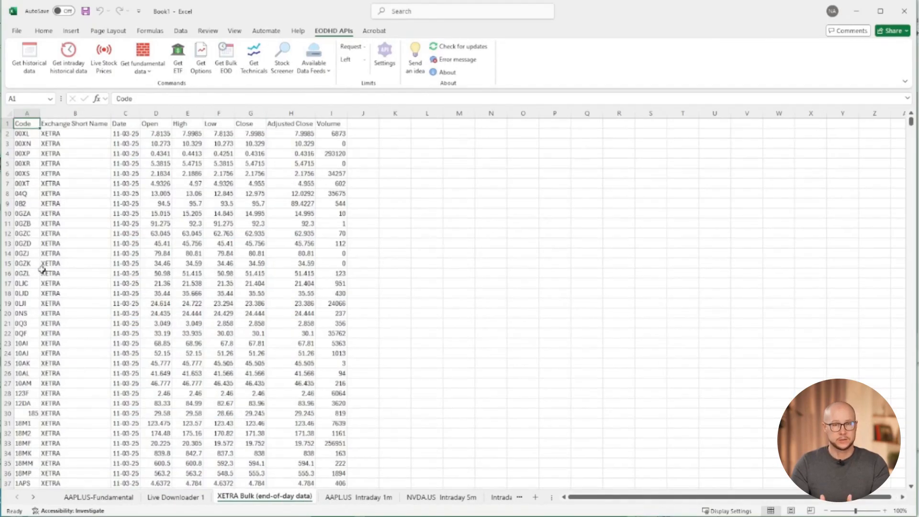
pyautogui.scroll(-20, 42, 270)
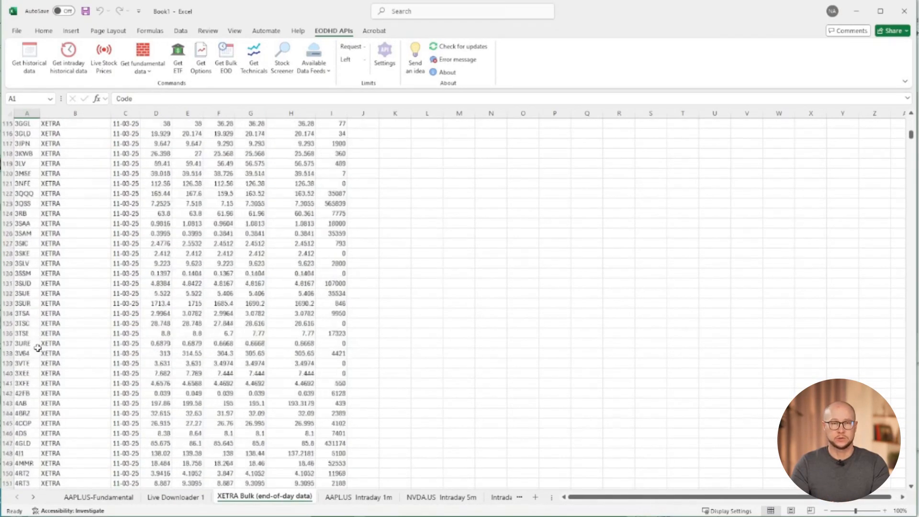
pyautogui.scroll(-20, 38, 348)
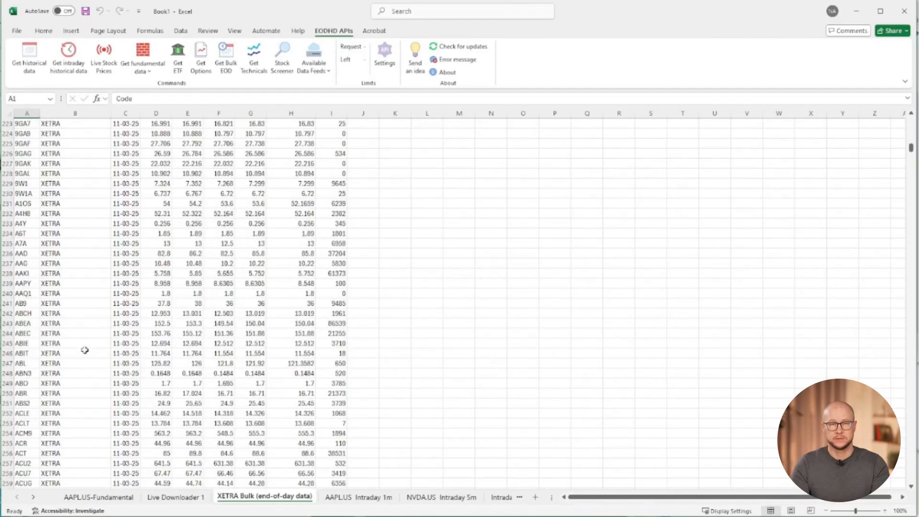
pyautogui.moveTo(911, 152); pyautogui.dragTo(912, 120)
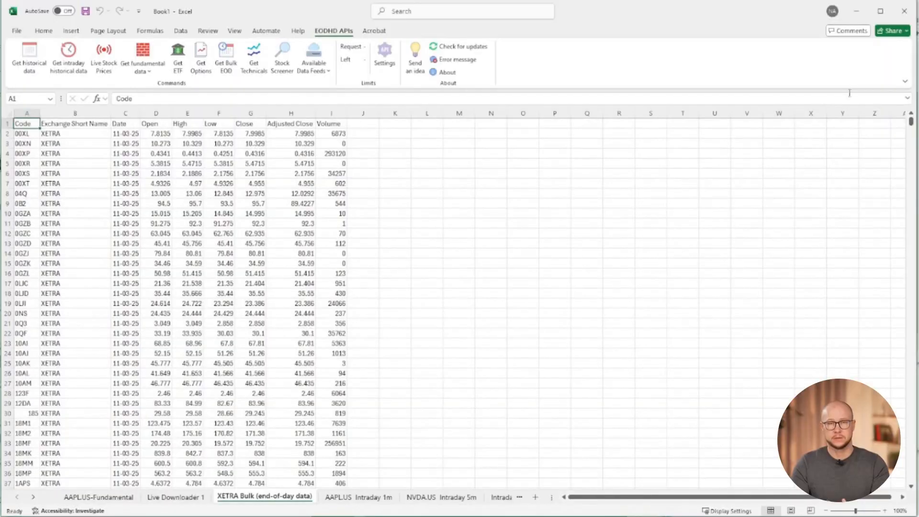
# Download the Split Adjusted Data technicals for aapl.us from 1 January 2020 to 17 April 2025 as a smart table.
pyautogui.click(262, 66)
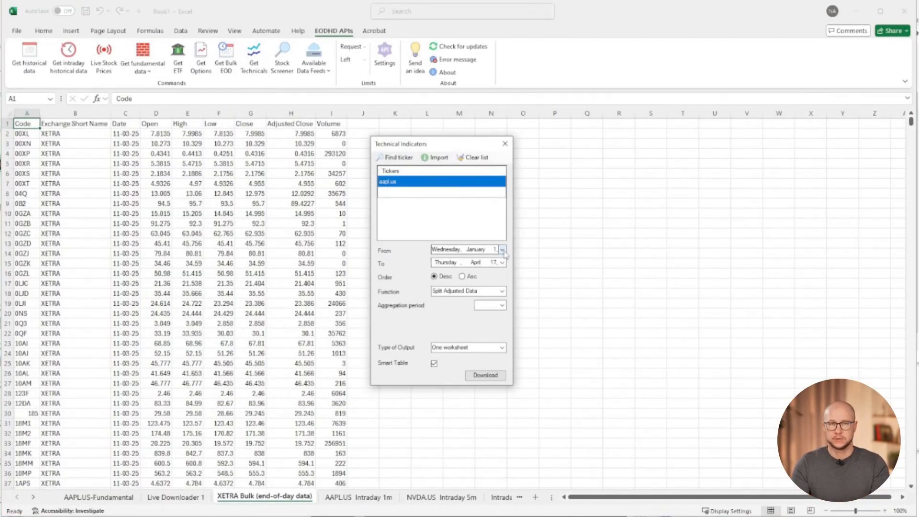
pyautogui.click(502, 250)
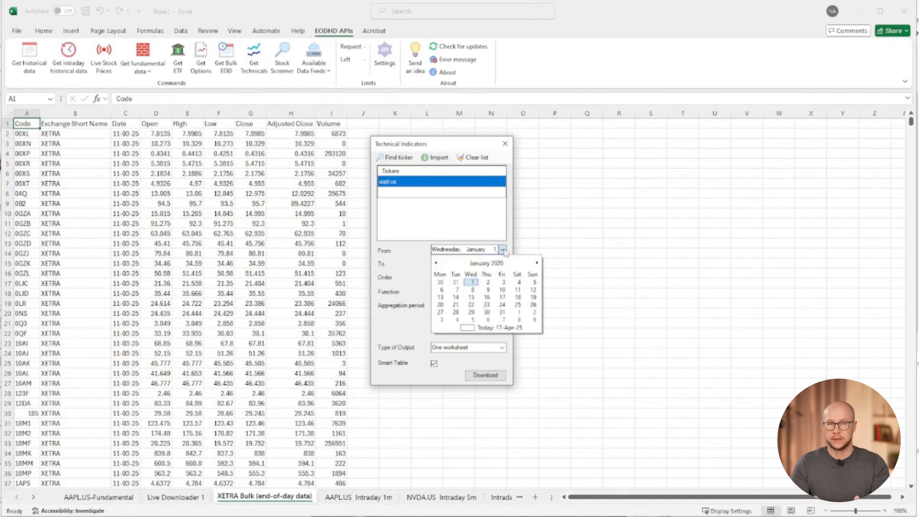
pyautogui.click(502, 250)
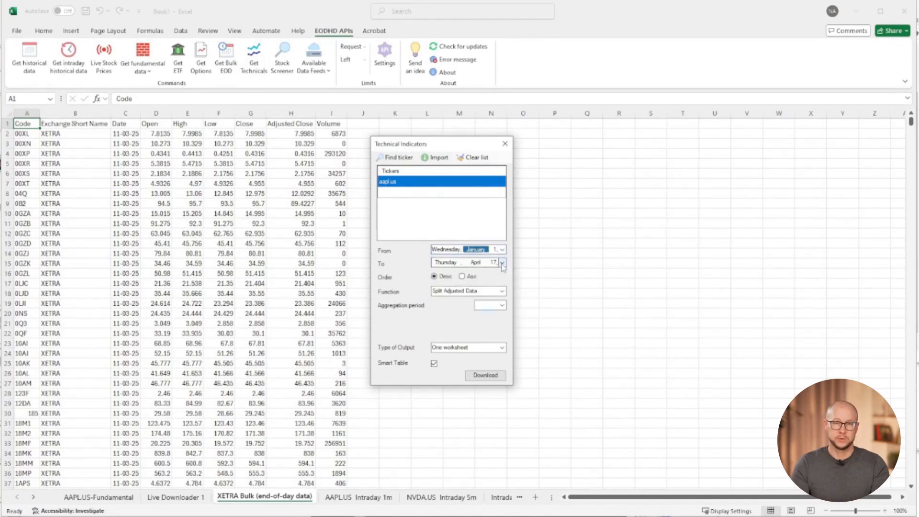
pyautogui.click(502, 263)
pyautogui.click(502, 263)
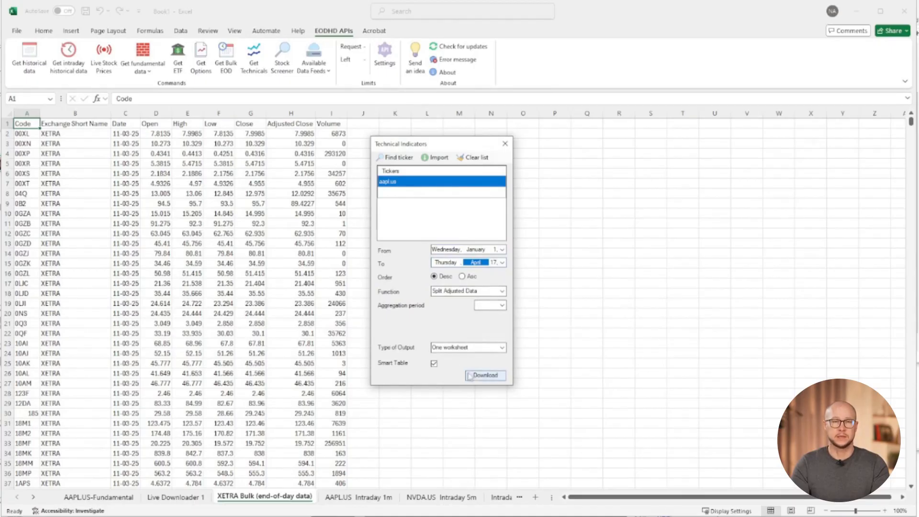
pyautogui.click(501, 348)
pyautogui.click(496, 364)
pyautogui.click(487, 376)
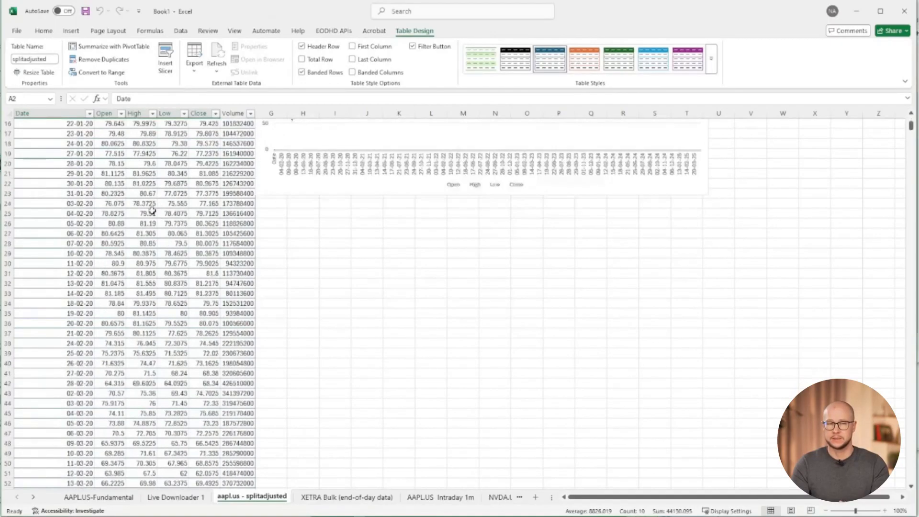
# Download the Simple Moving Average technicals for aapl.us with the output type Separated with chart, and look through the resulting rows.
pyautogui.click(340, 30)
pyautogui.click(259, 64)
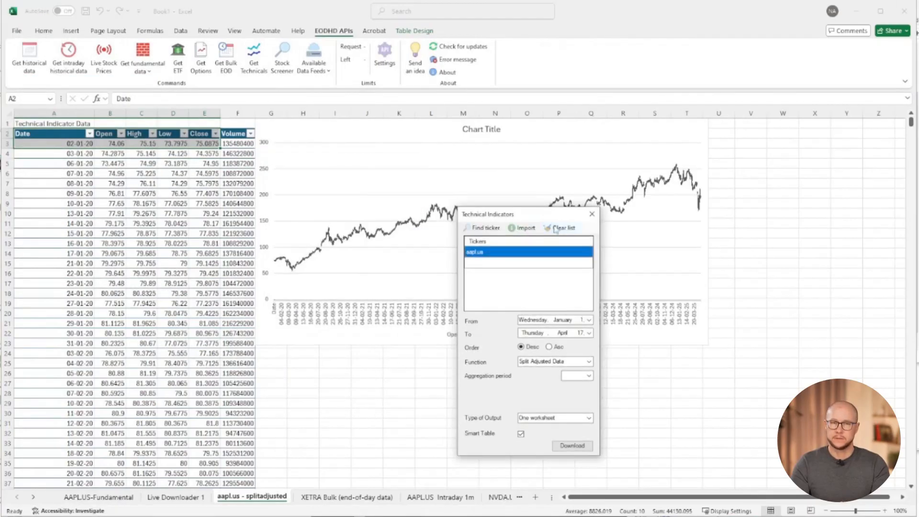
pyautogui.click(590, 362)
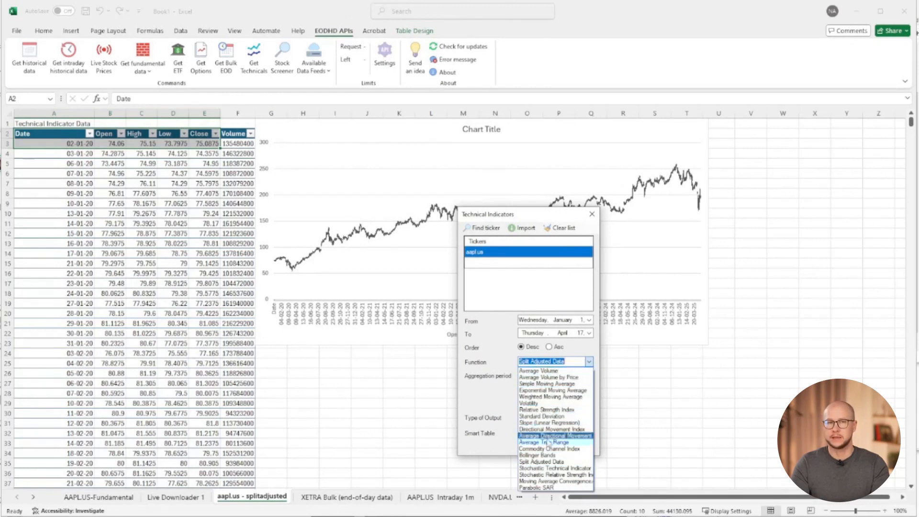
pyautogui.click(549, 384)
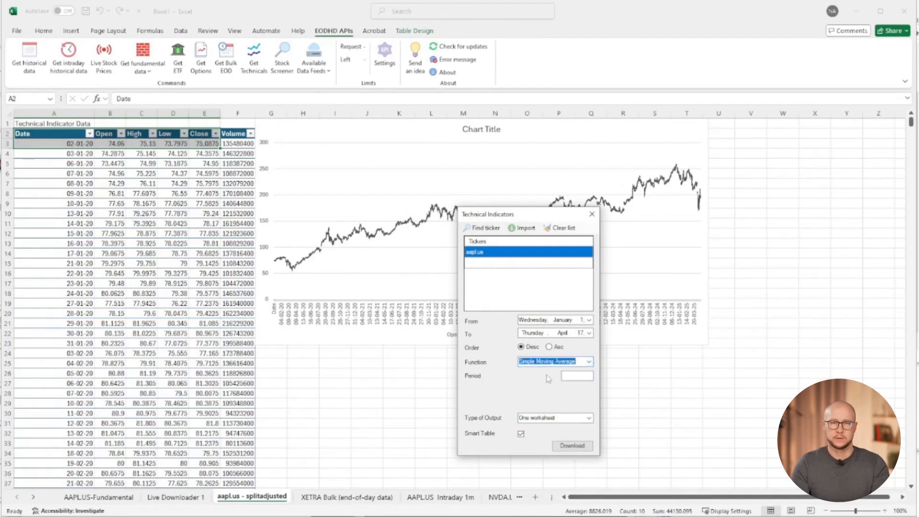
pyautogui.click(589, 418)
pyautogui.click(531, 442)
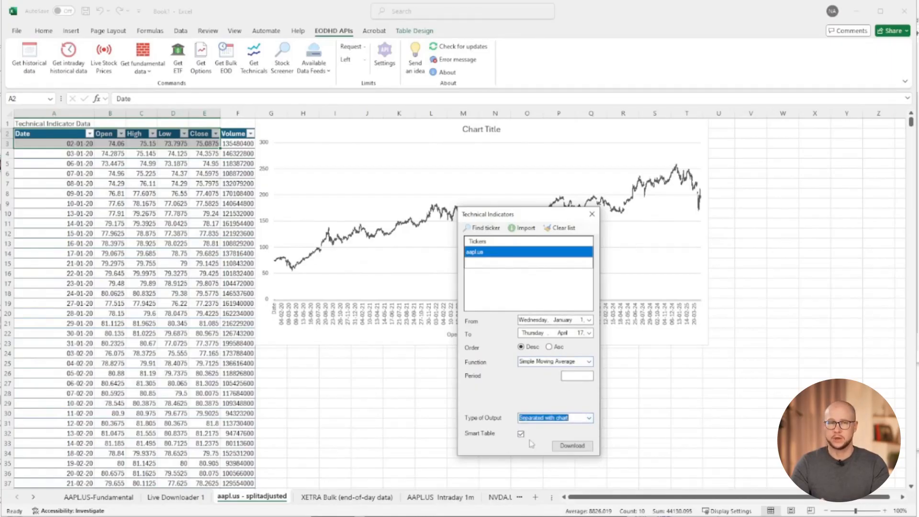
pyautogui.click(571, 446)
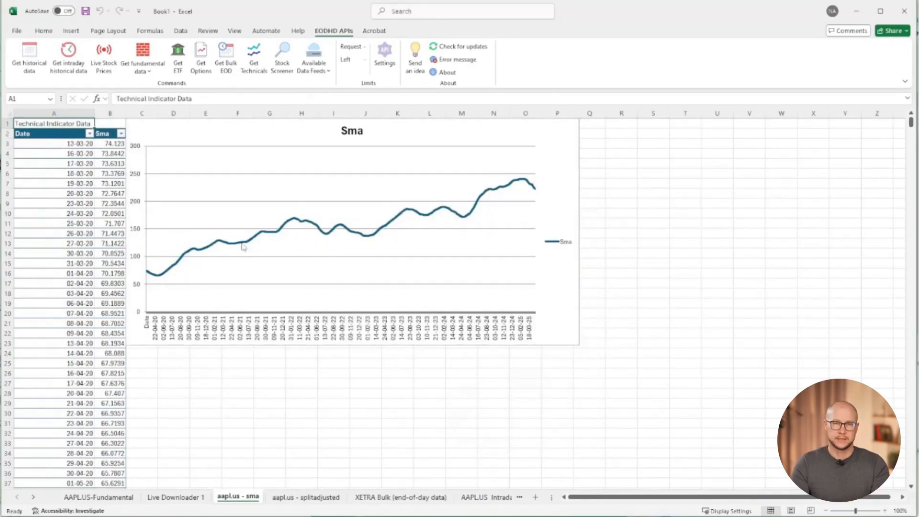
pyautogui.scroll(-10, 96, 268)
pyautogui.scroll(6, 83, 290)
pyautogui.scroll(4, 84, 290)
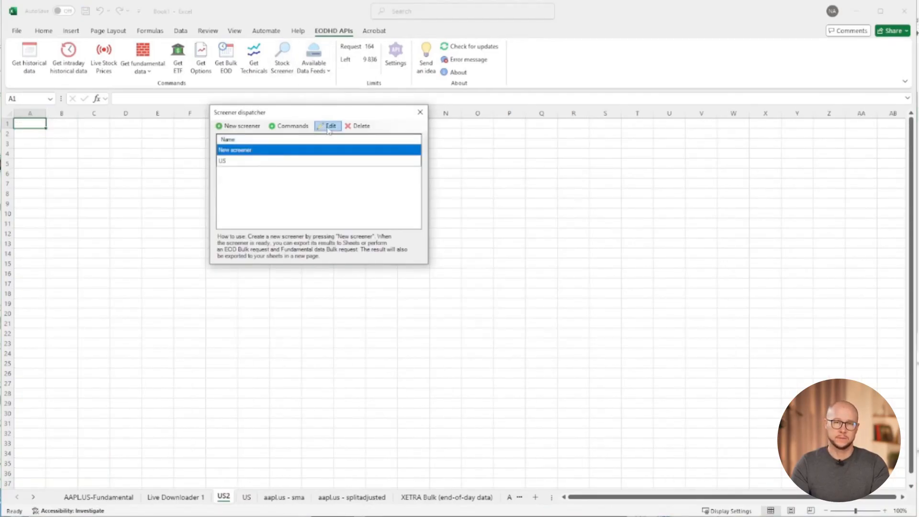
# Review and confirm the New screener for US Technology stocks with the 200d_new_lo signal, export its results and close the screener dispatcher.
pyautogui.click(329, 125)
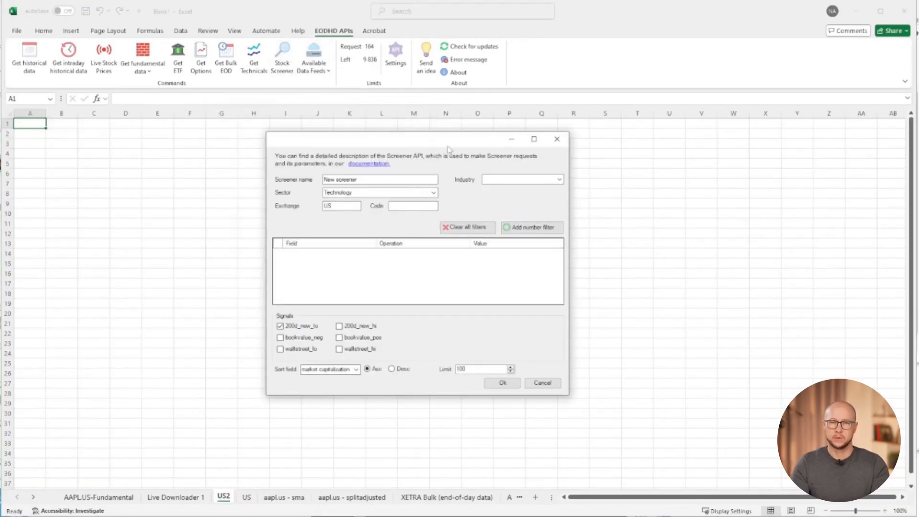
pyautogui.click(559, 180)
pyautogui.click(382, 268)
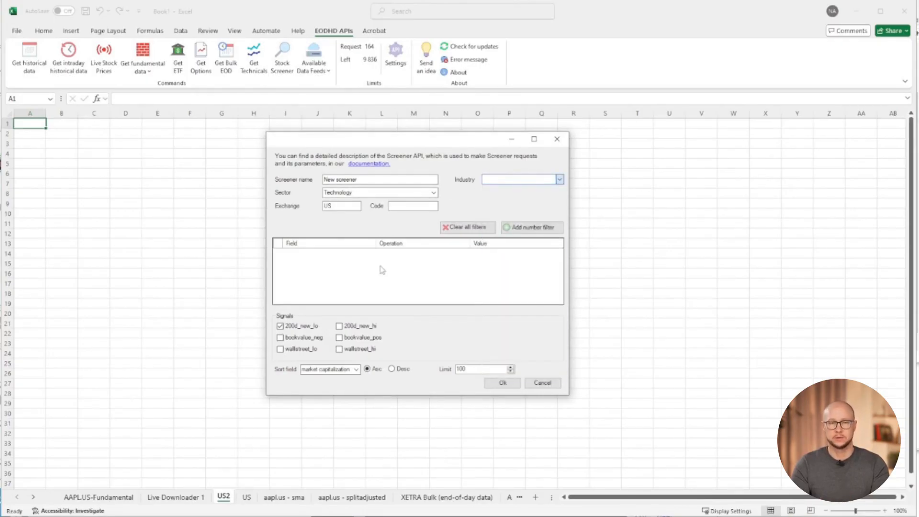
pyautogui.click(498, 384)
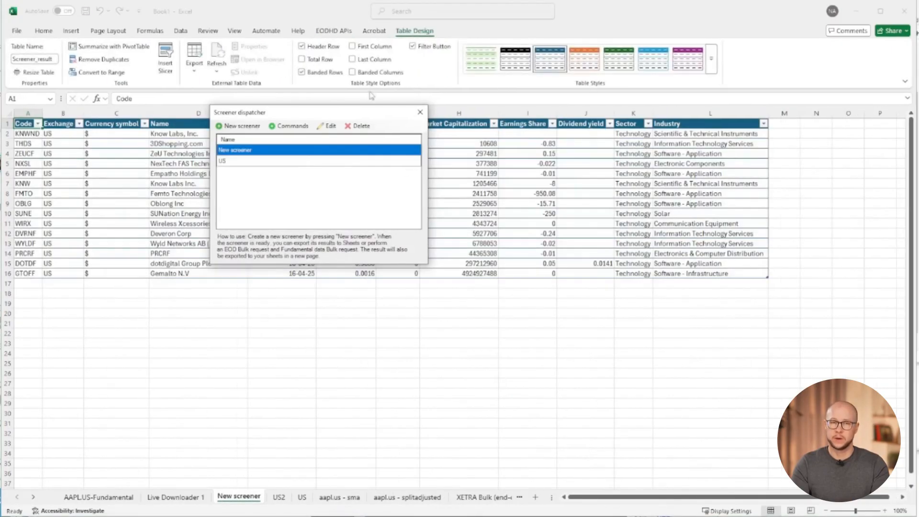
pyautogui.click(420, 113)
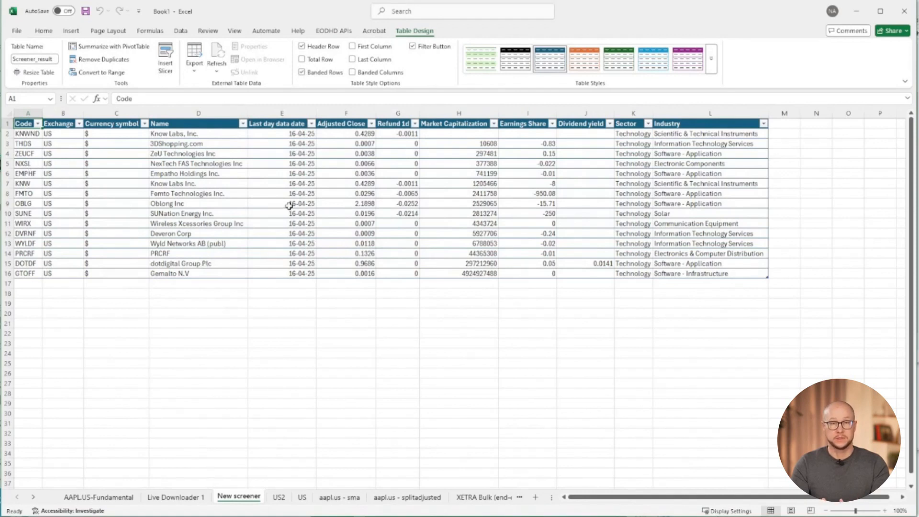
# Load the options data for aapl.us from 17 January to 17 April with the trade date filter enabled.
pyautogui.click(333, 30)
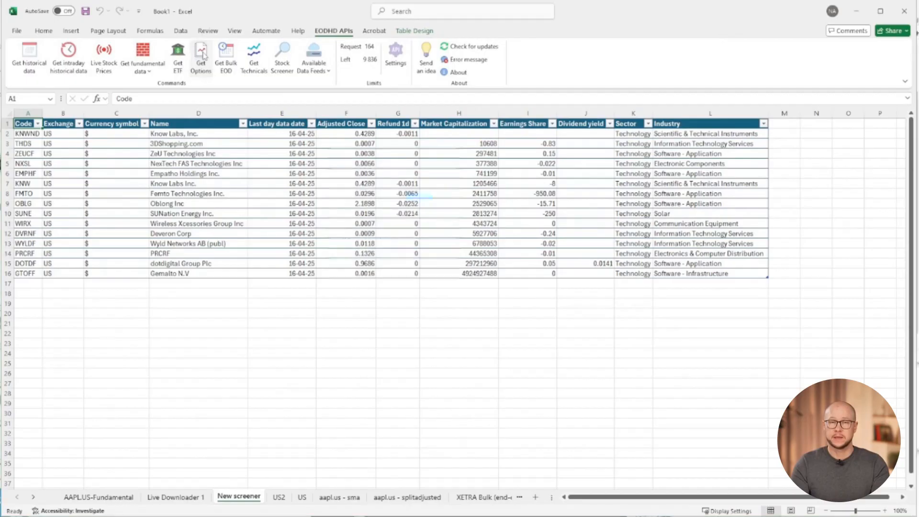
pyautogui.click(202, 55)
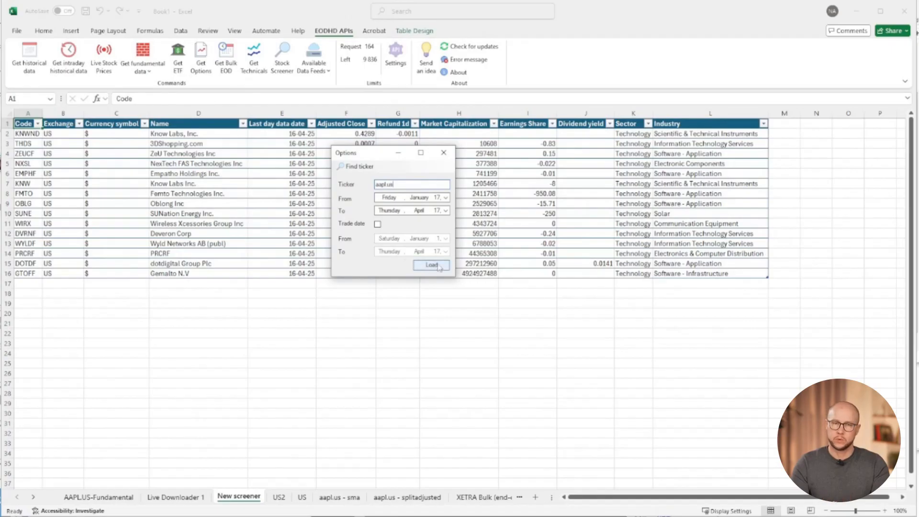
pyautogui.click(378, 223)
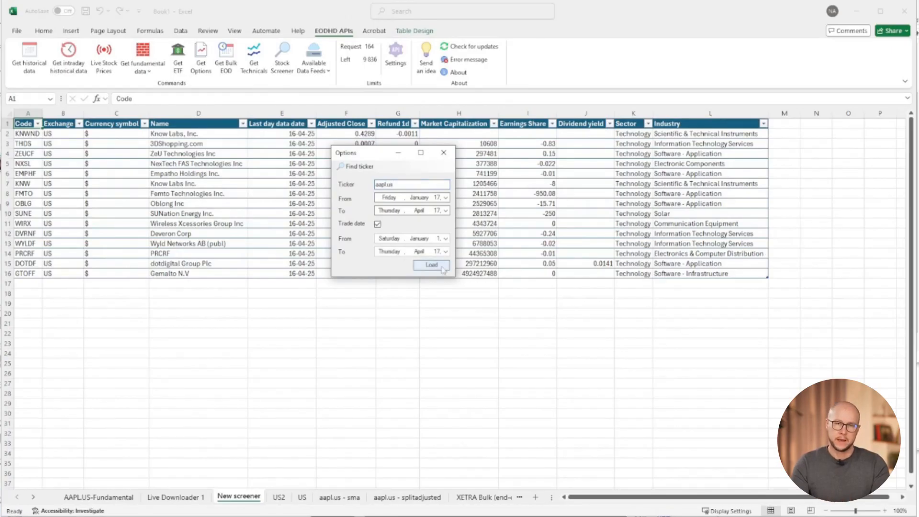
pyautogui.click(433, 265)
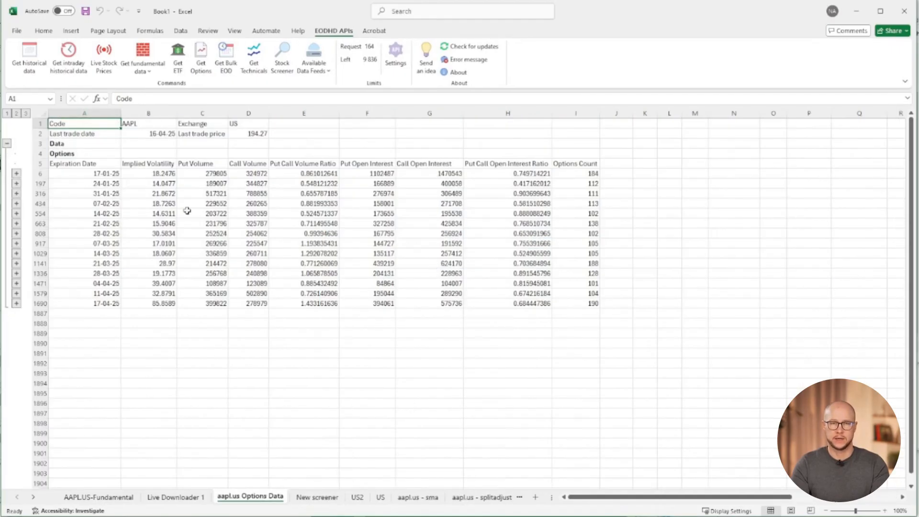
# Expand the 17-01-25 expiration group in the options data and look through its call contracts.
pyautogui.click(17, 174)
pyautogui.scroll(20, 135, 204)
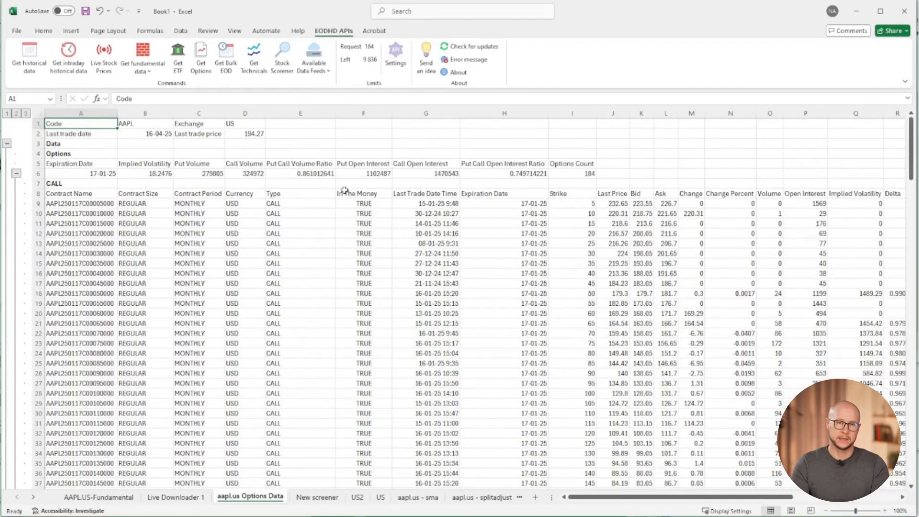
pyautogui.scroll(-2, 259, 202)
pyautogui.scroll(-18, 259, 202)
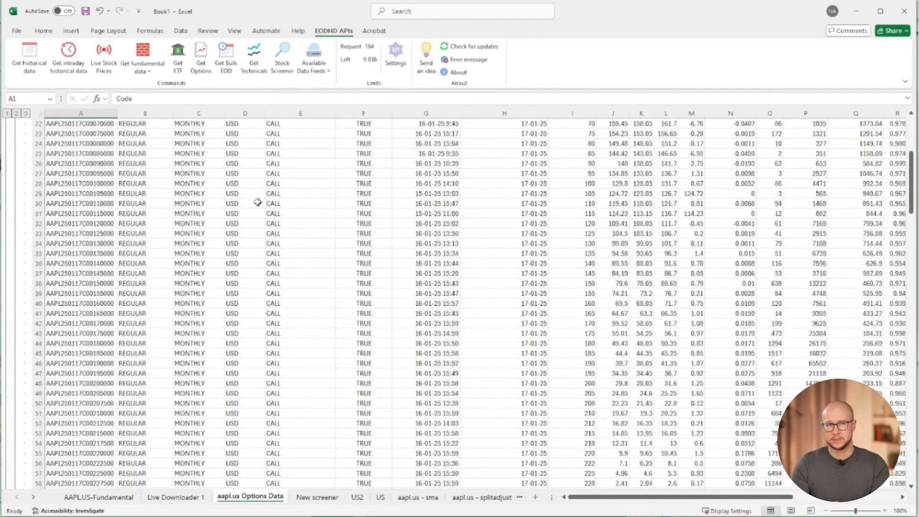
pyautogui.scroll(20, 246, 204)
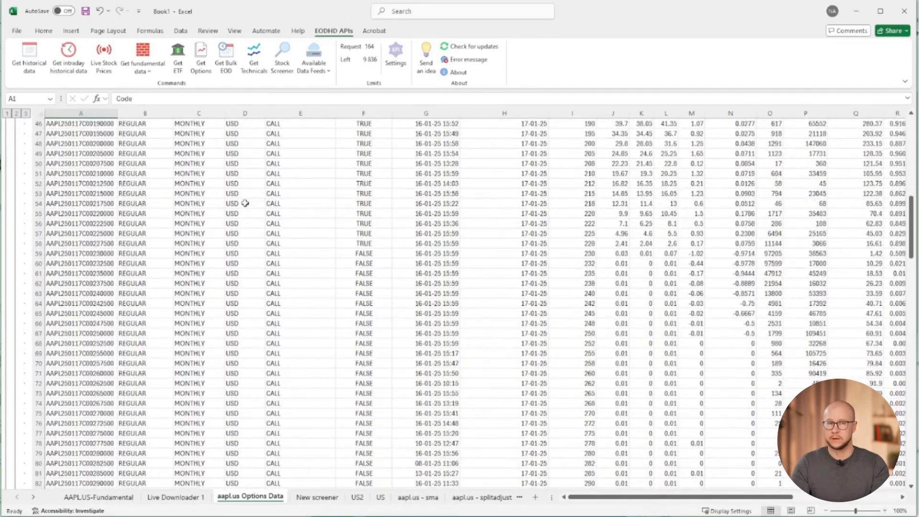